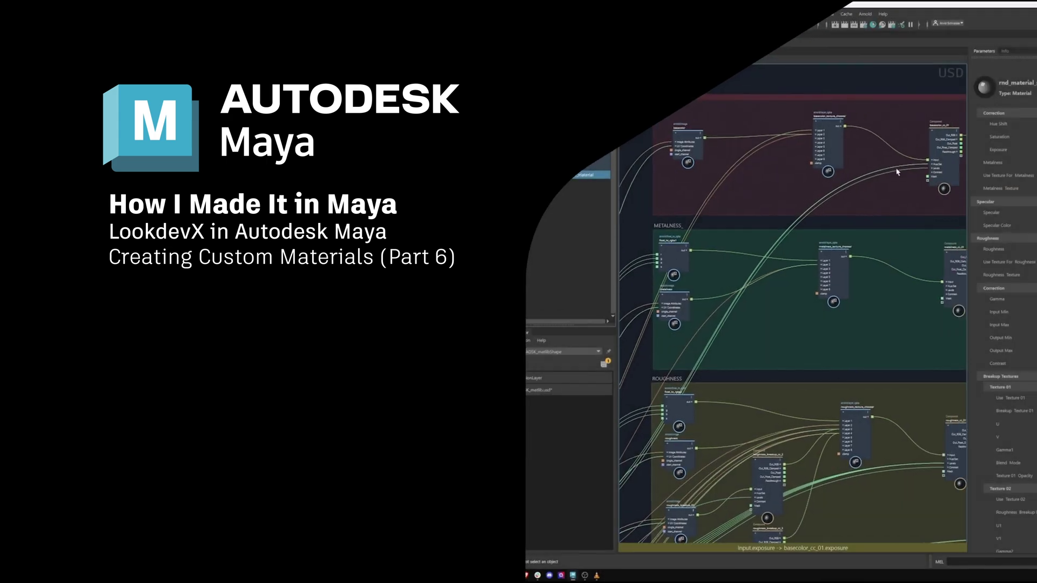
alt+middle_drag(911, 217, 776, 234)
scroll(832, 221, up, 5)
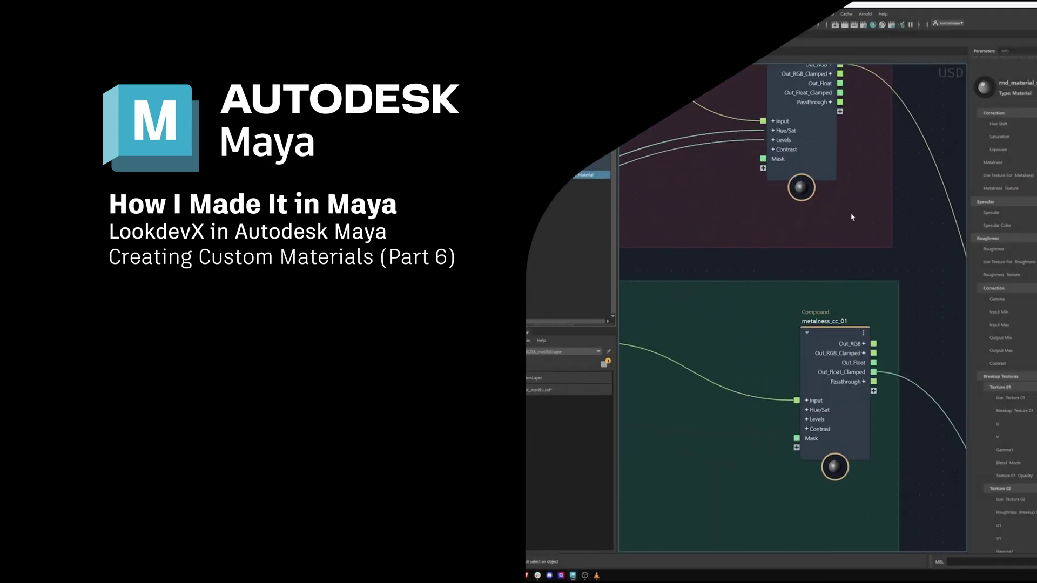
alt+middle_drag(852, 217, 835, 331)
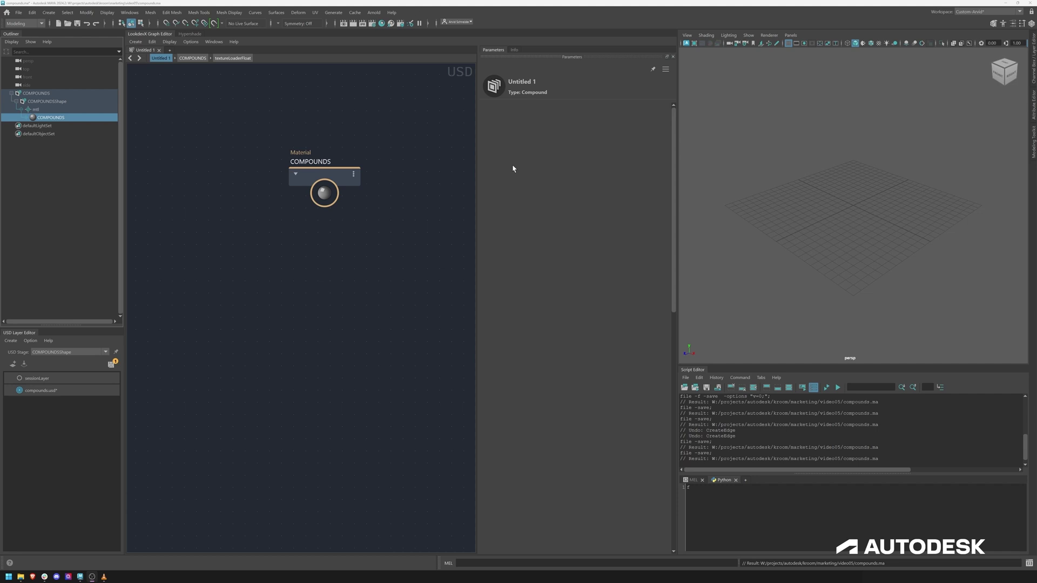
Step: Open the COMPOUNDS material to examine its texture loader compounds and surface connections, and return to the top level of the graph
double_click(340, 174)
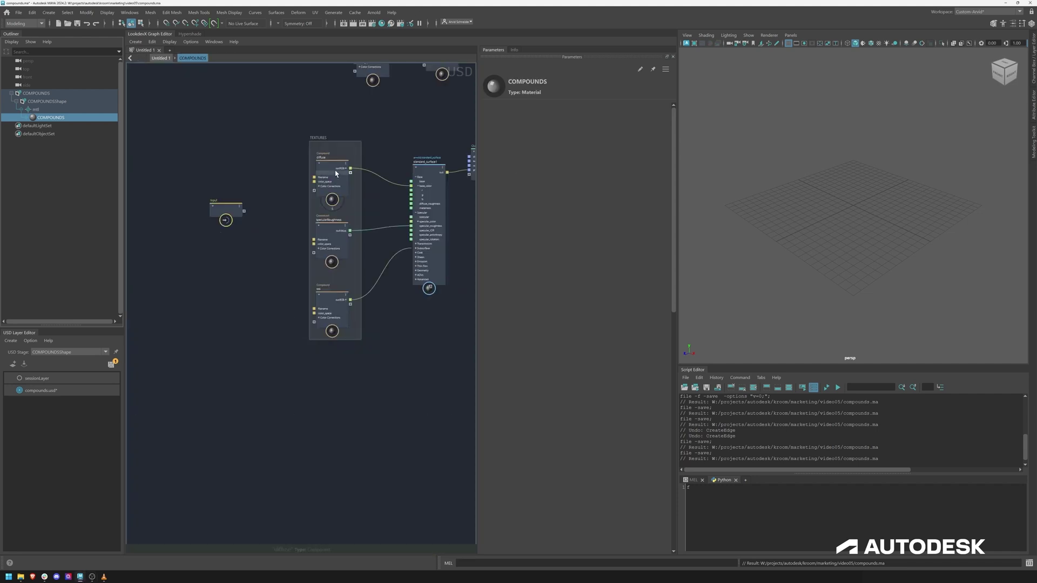
middle_drag(415, 143, 328, 166)
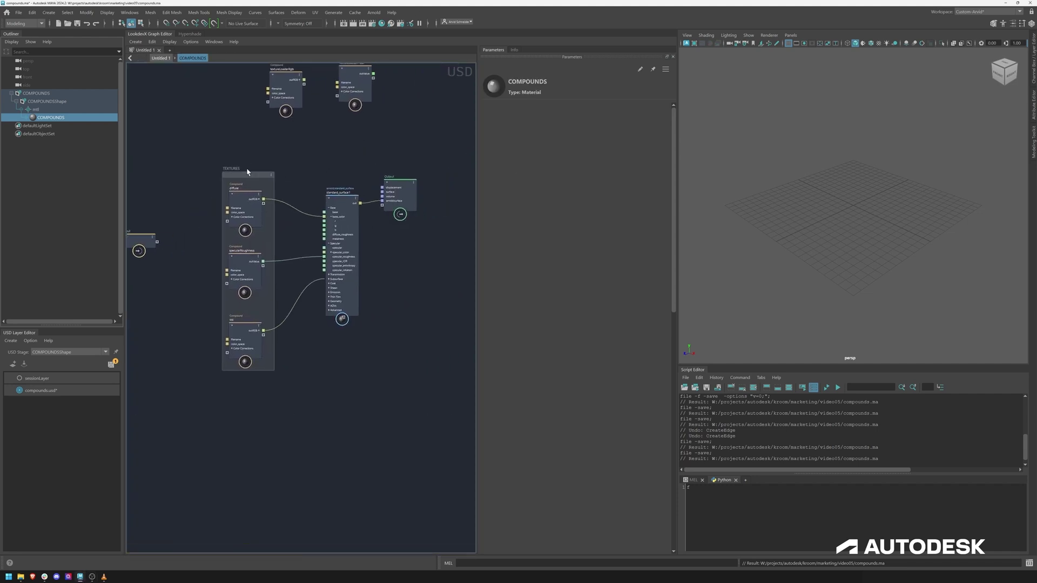
middle_drag(294, 155, 322, 180)
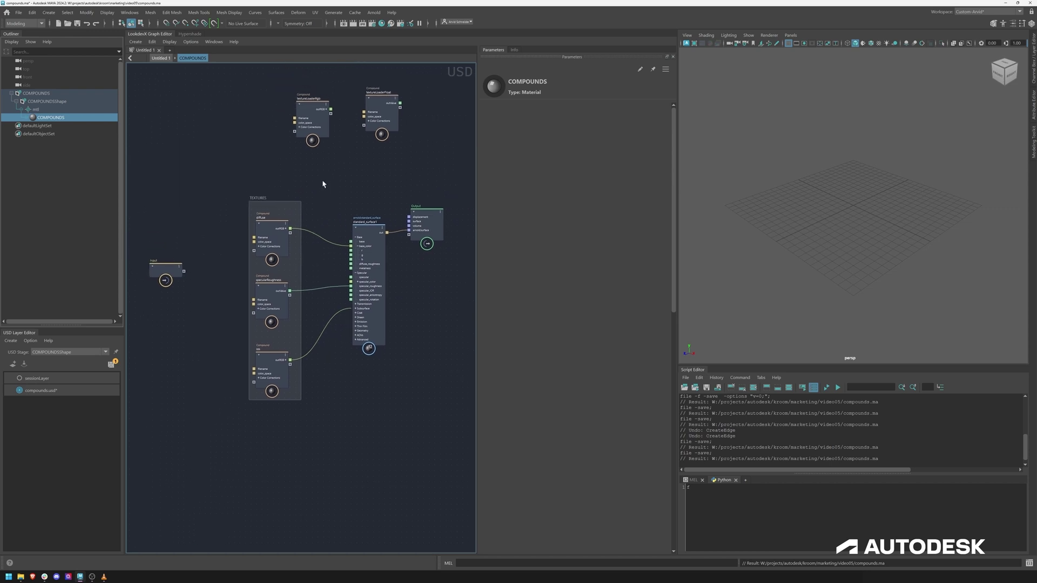
click(161, 58)
Step: Create a Standard Surface material below COMPOUNDS and rename it DielectricMaterial
key(Tab)
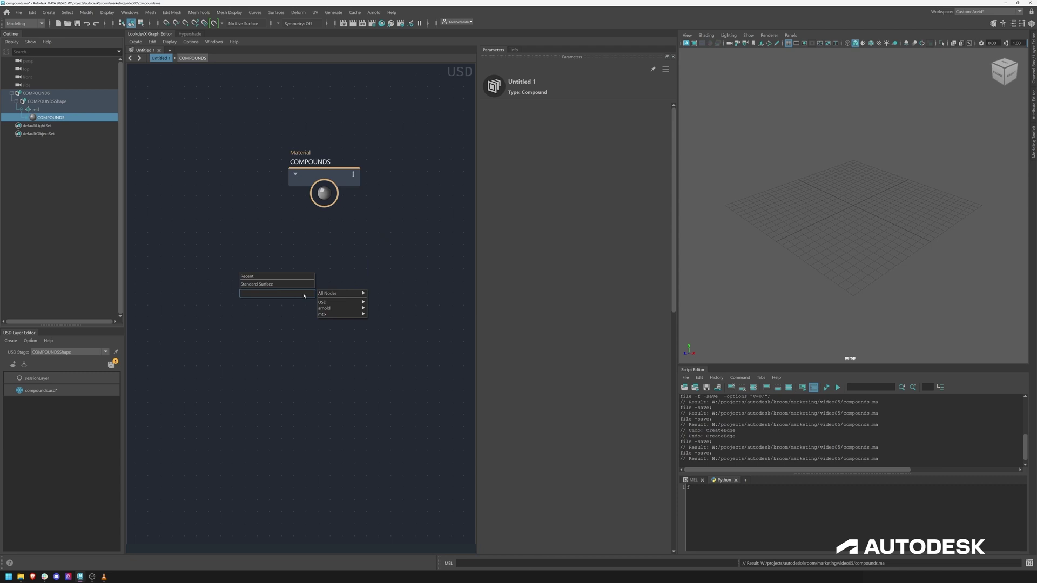
click(296, 283)
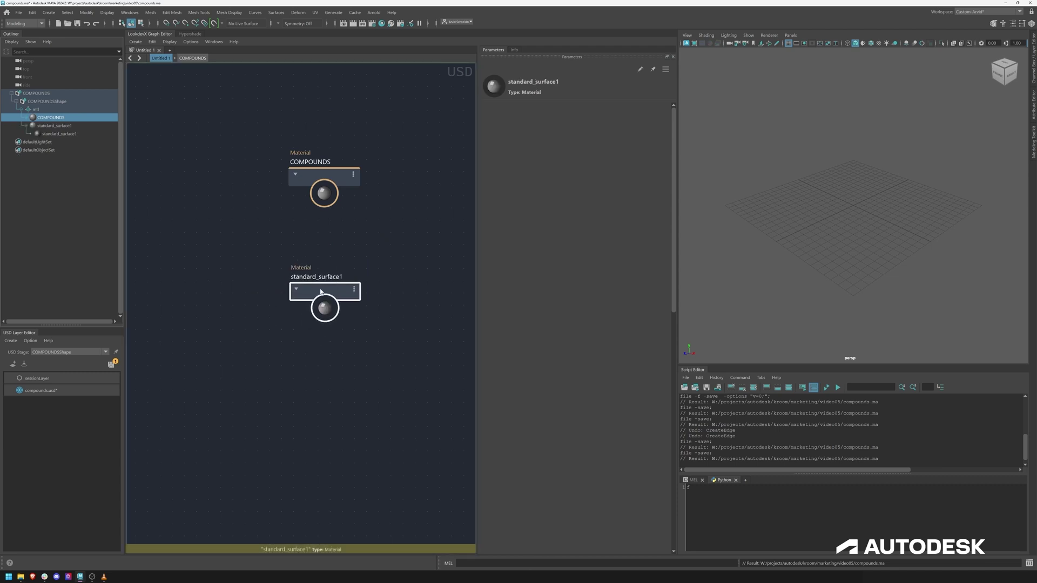
double_click(330, 278)
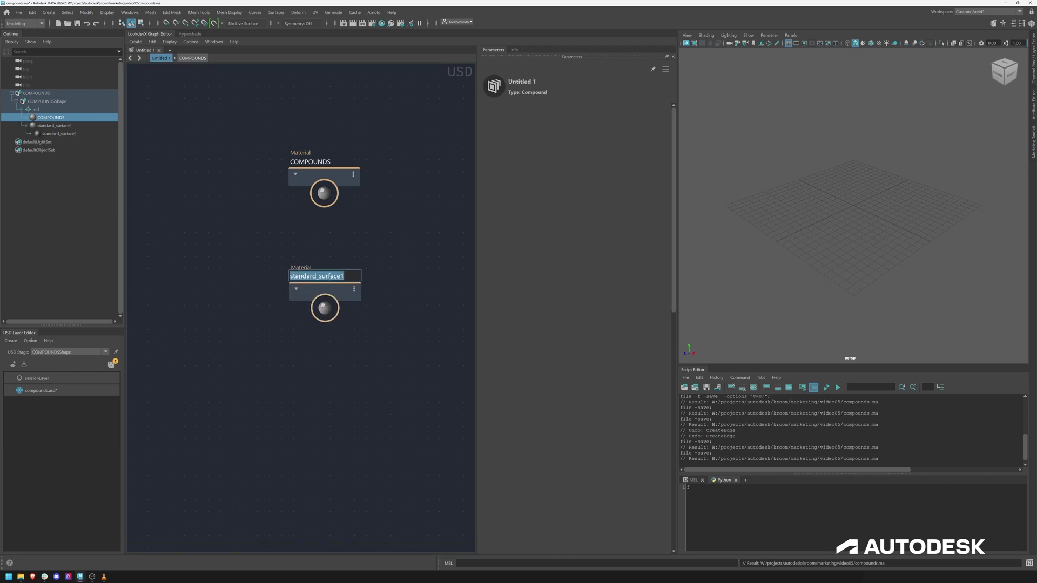
text(DielectricMaterial)
key(Return)
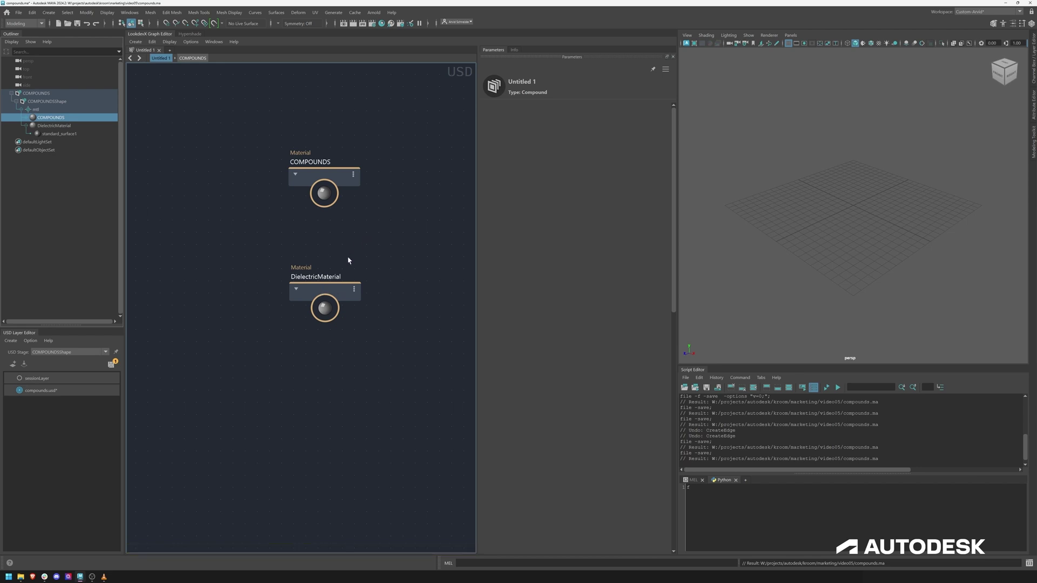
Step: Open DielectricMaterial, space its Input node away from standard_surface1, and expand the surface node's Base attributes
double_click(332, 289)
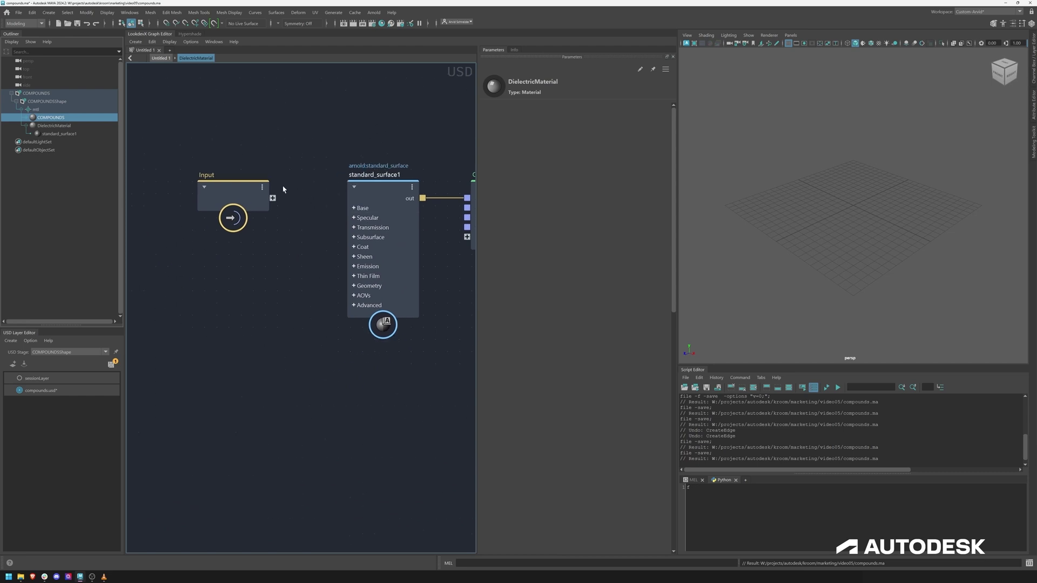
drag(235, 191, 172, 186)
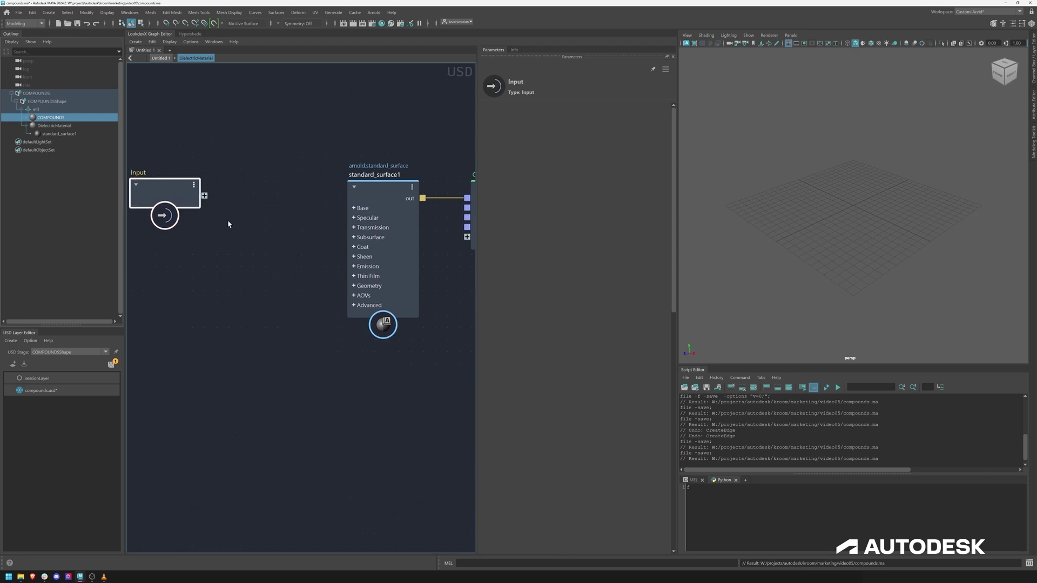
drag(180, 192, 169, 197)
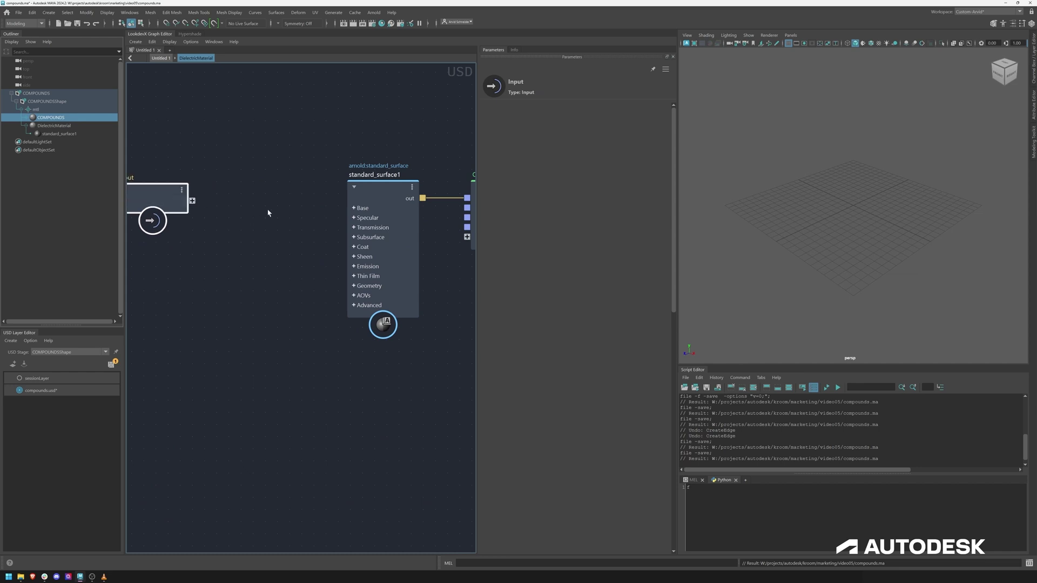
alt+middle_drag(269, 212, 301, 208)
click(394, 205)
drag(194, 188, 180, 188)
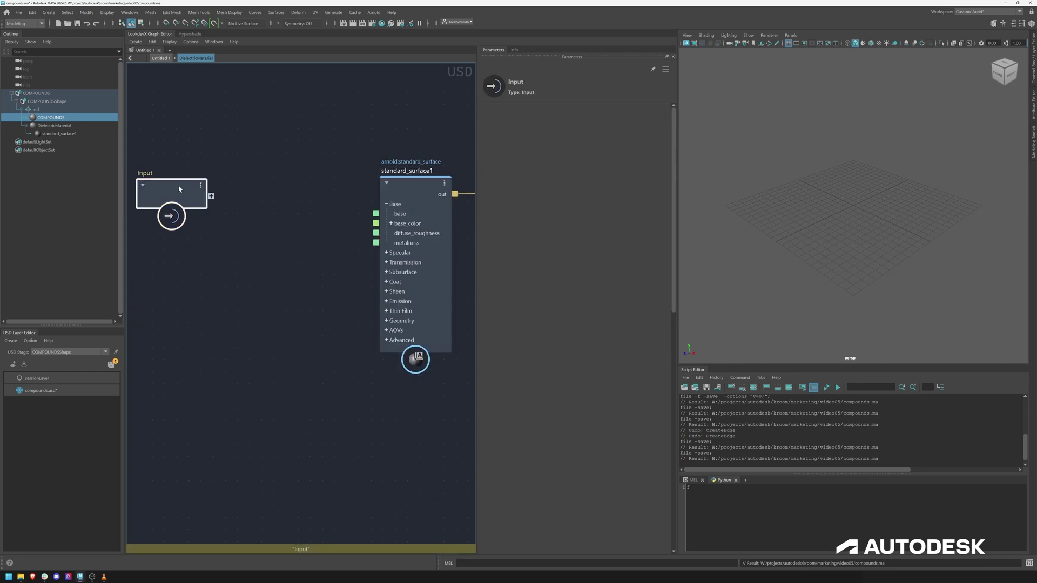
middle_drag(322, 215, 351, 213)
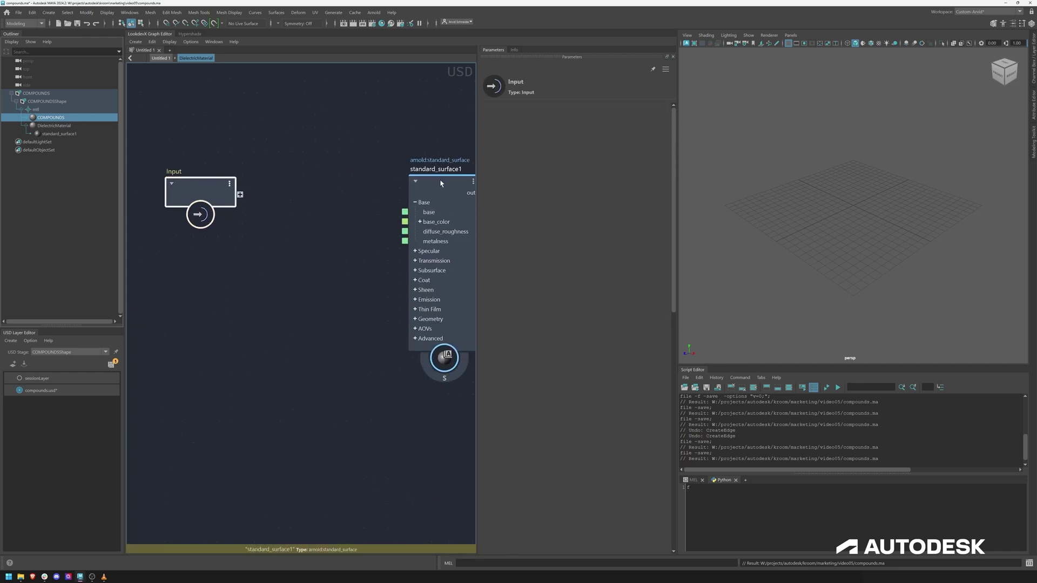
drag(440, 178, 423, 176)
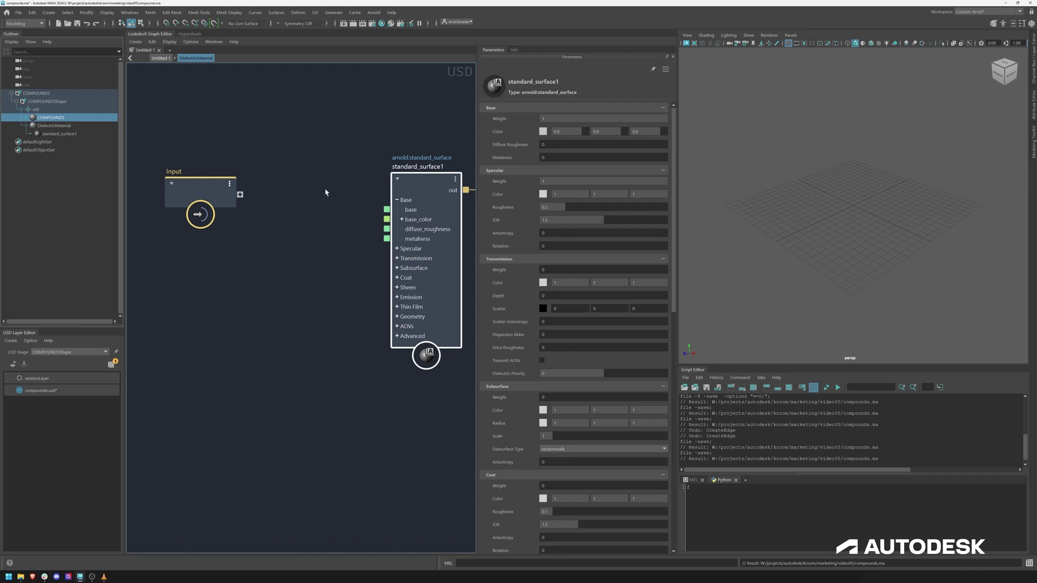
Step: Expose base_color, diffuse_roughness, specular_roughness and specular_IOR of standard_surface1 by connecting them to the Input node
drag(387, 219, 240, 195)
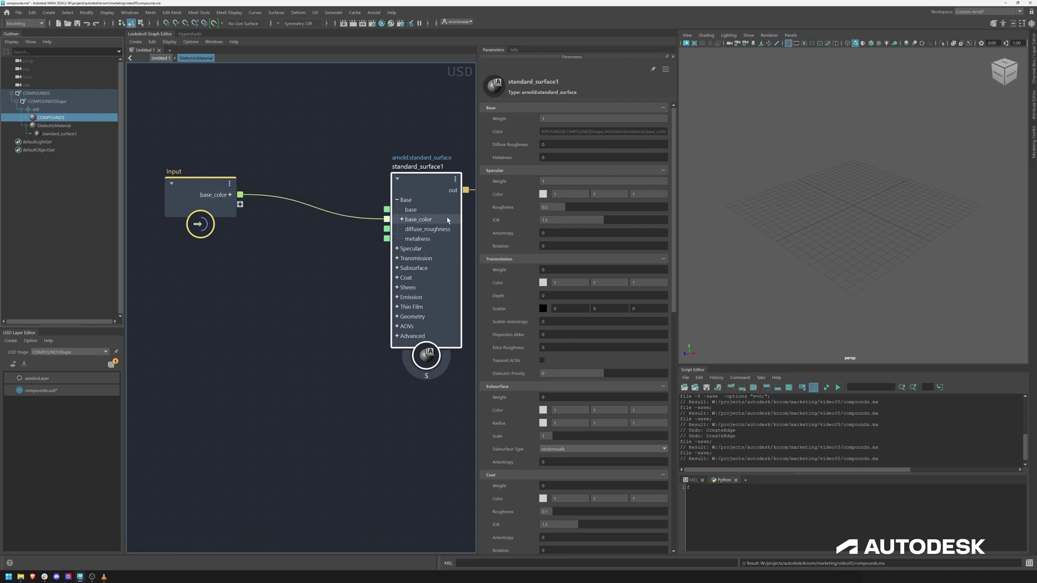
drag(387, 229, 239, 204)
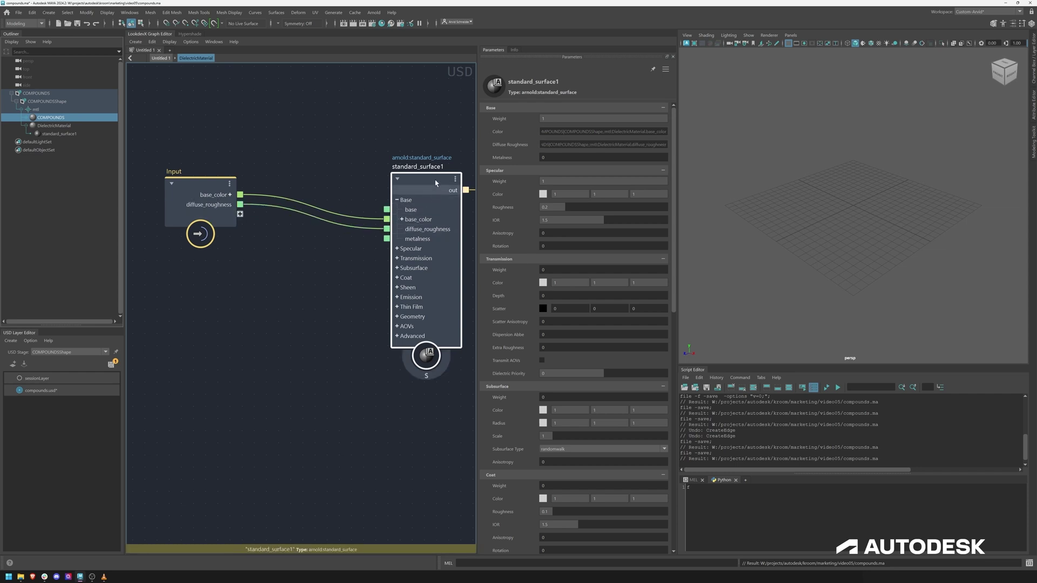
click(396, 249)
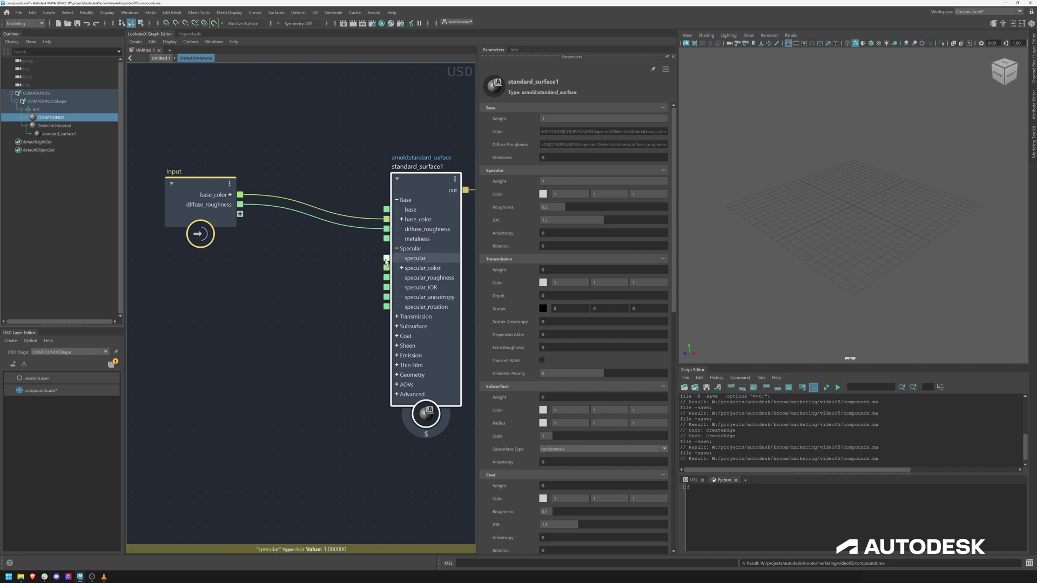
drag(386, 278, 240, 214)
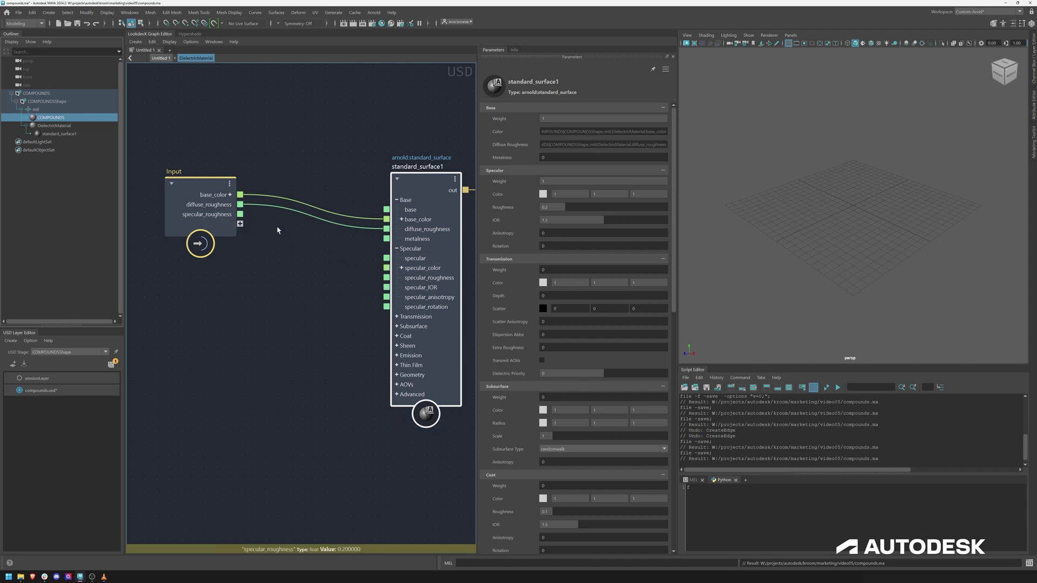
drag(387, 289, 239, 223)
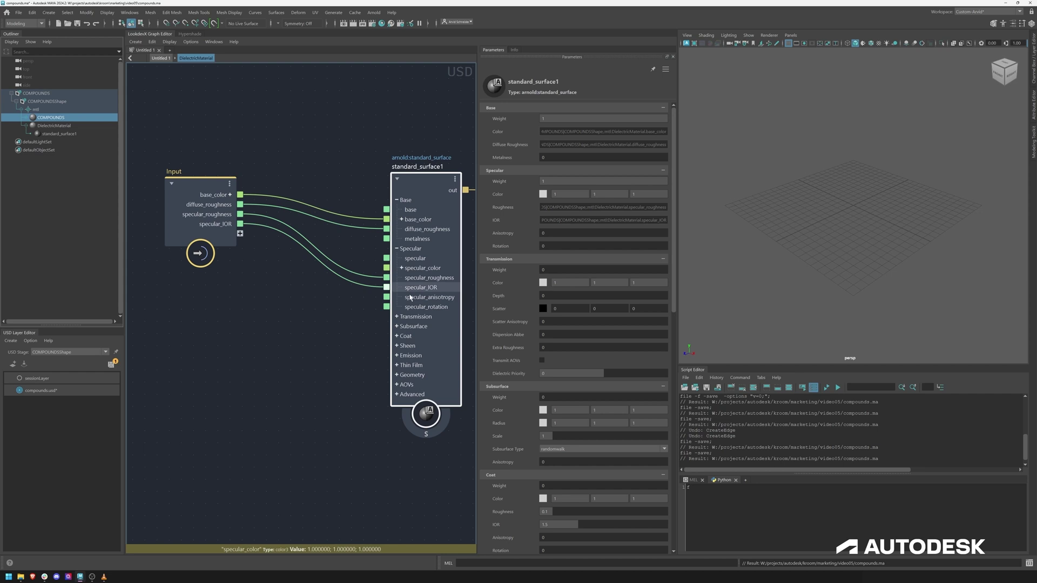
Step: Customize the DielectricMaterial parameter interface by placing Base Color in a new port group named Dielectric Base
click(194, 185)
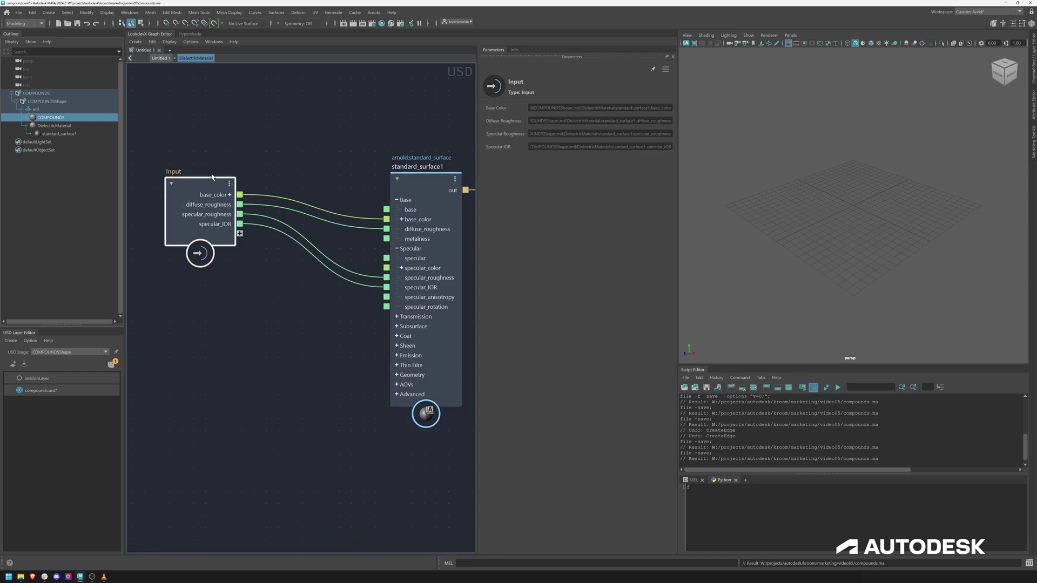
click(324, 124)
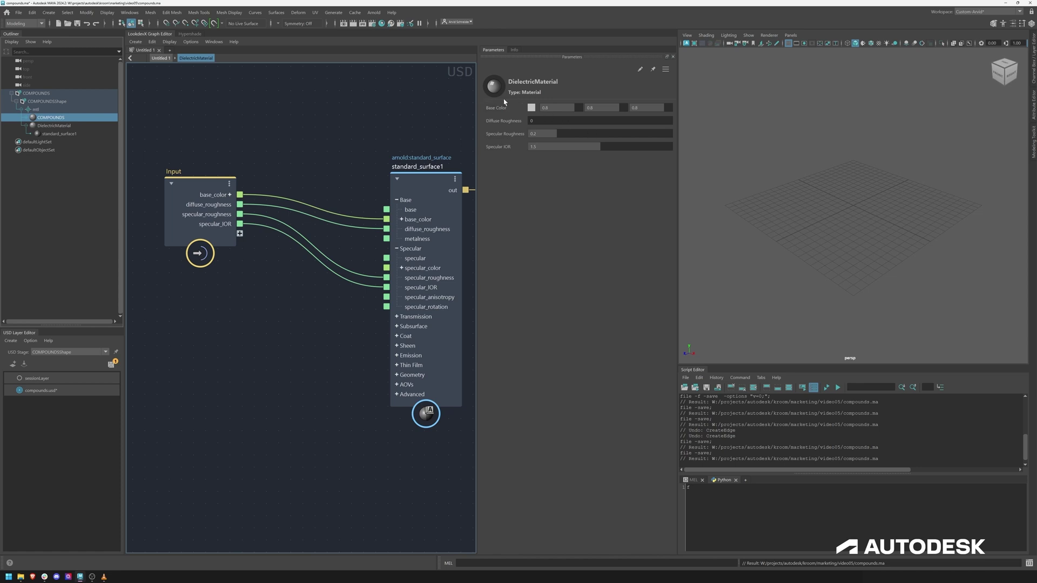
click(640, 69)
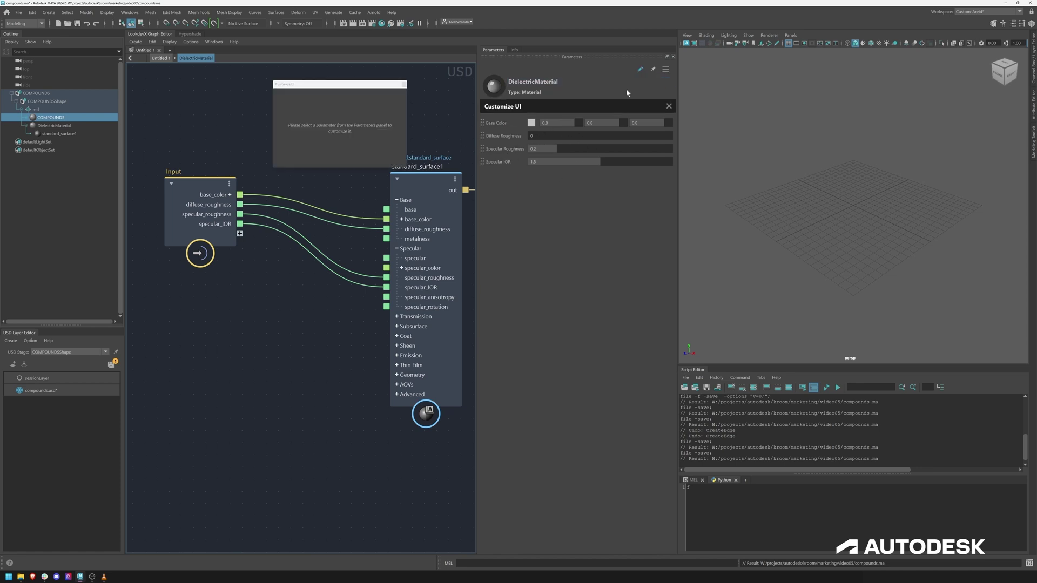
right_click(510, 124)
mouse_move(540, 132)
click(582, 133)
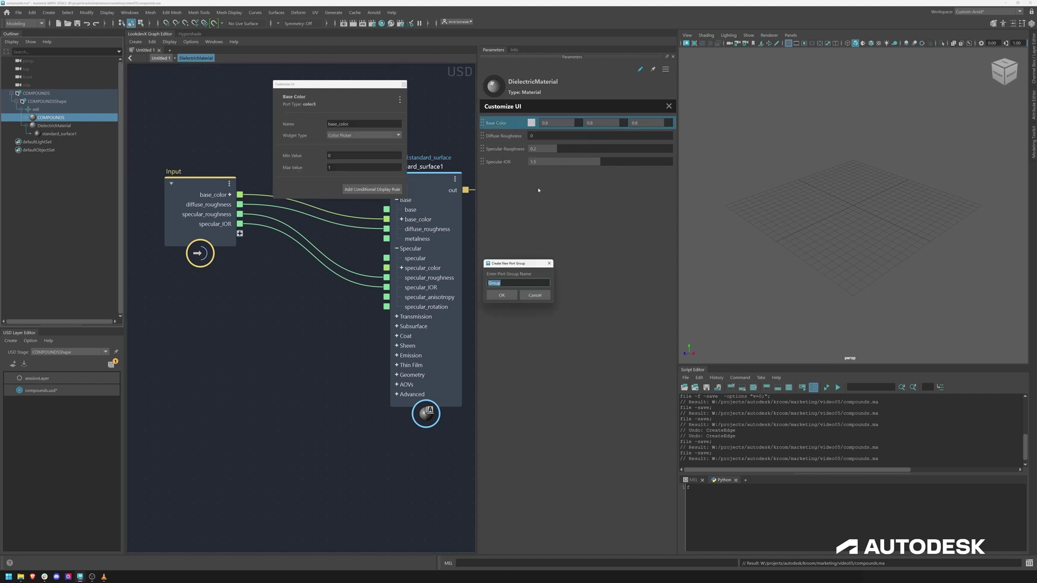
text(Base)
click(505, 297)
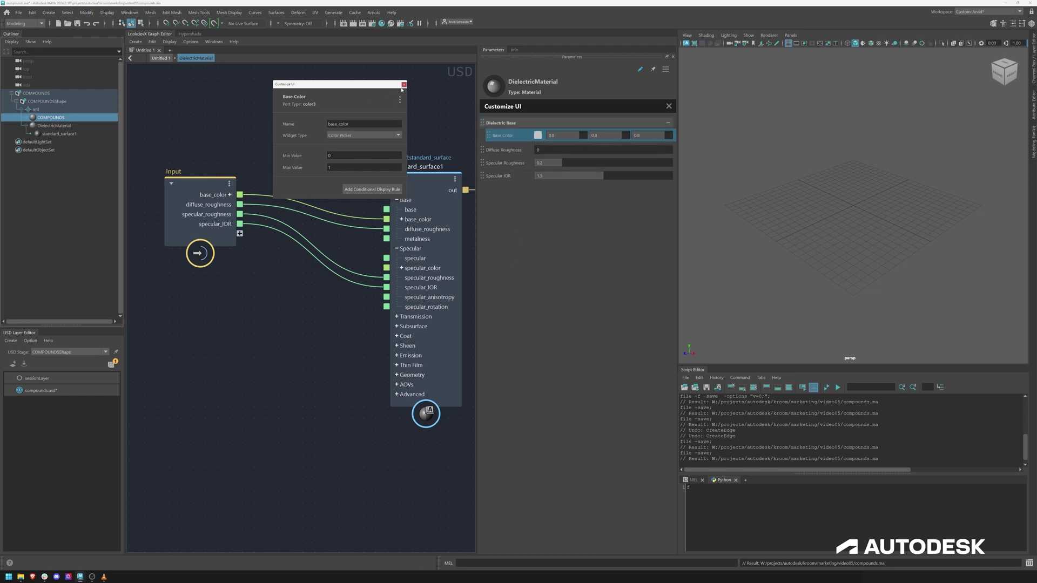
click(398, 124)
click(404, 85)
click(669, 105)
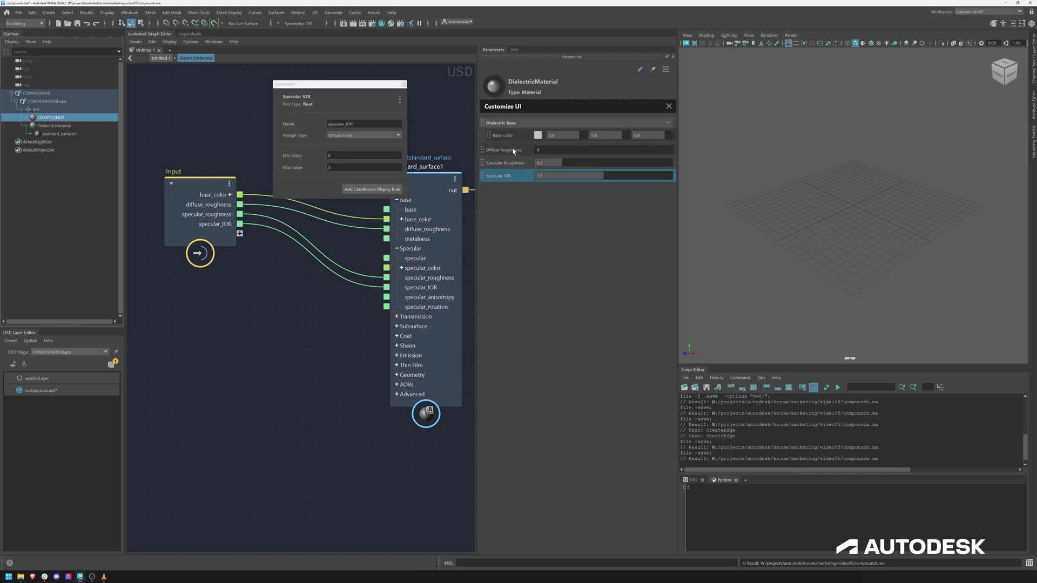
Step: Move Diffuse Roughness, Specular IOR and Specular Roughness into the Dielectric Base group and finish the interface customization
ctrl+click(512, 149)
drag(513, 149, 514, 144)
click(509, 175)
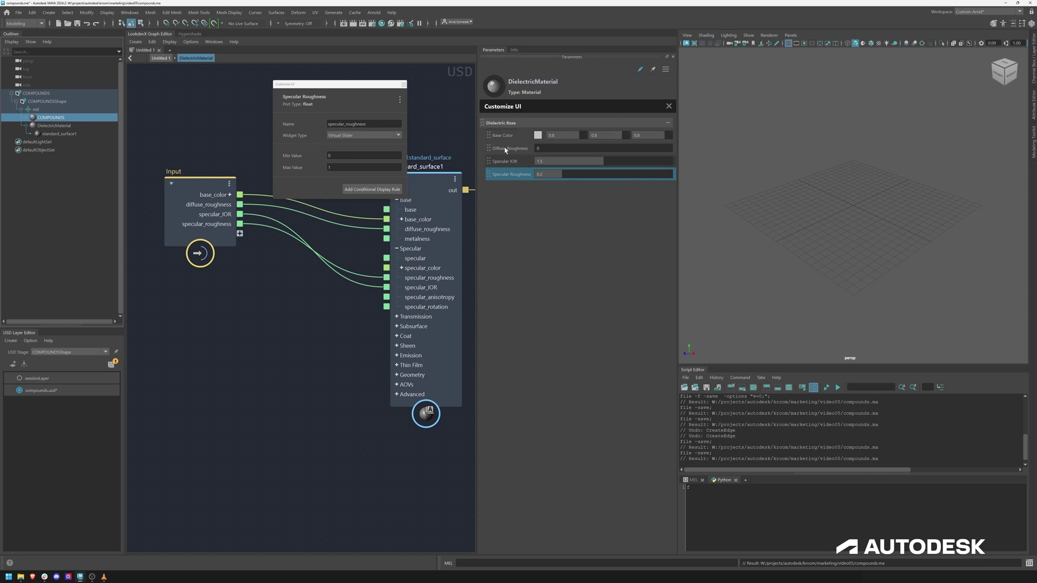
click(669, 106)
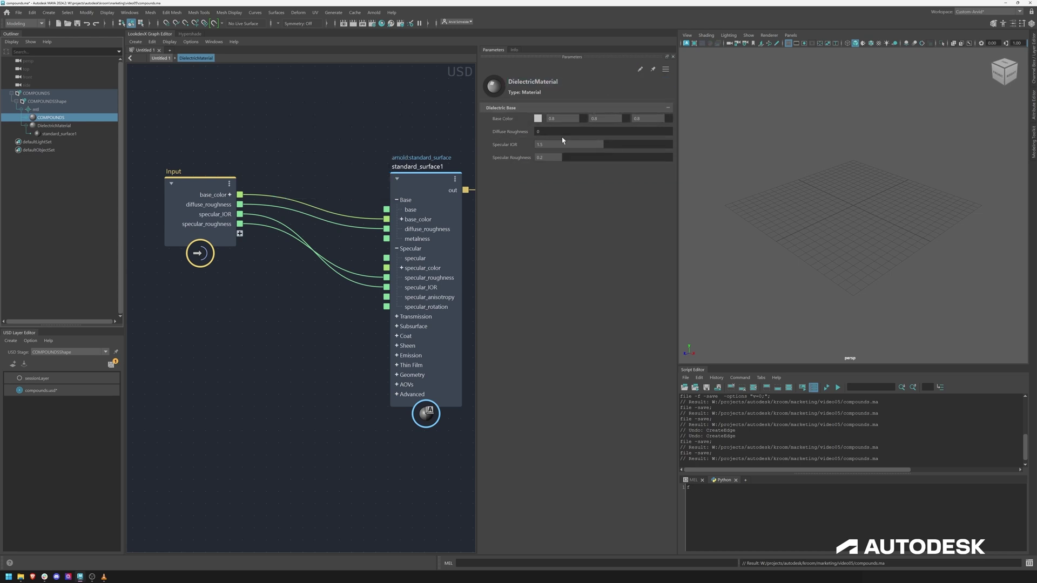
Step: Copy the textureLoaderRgb compound from the COMPOUNDS material and paste it into the DielectricMaterial graph
click(160, 58)
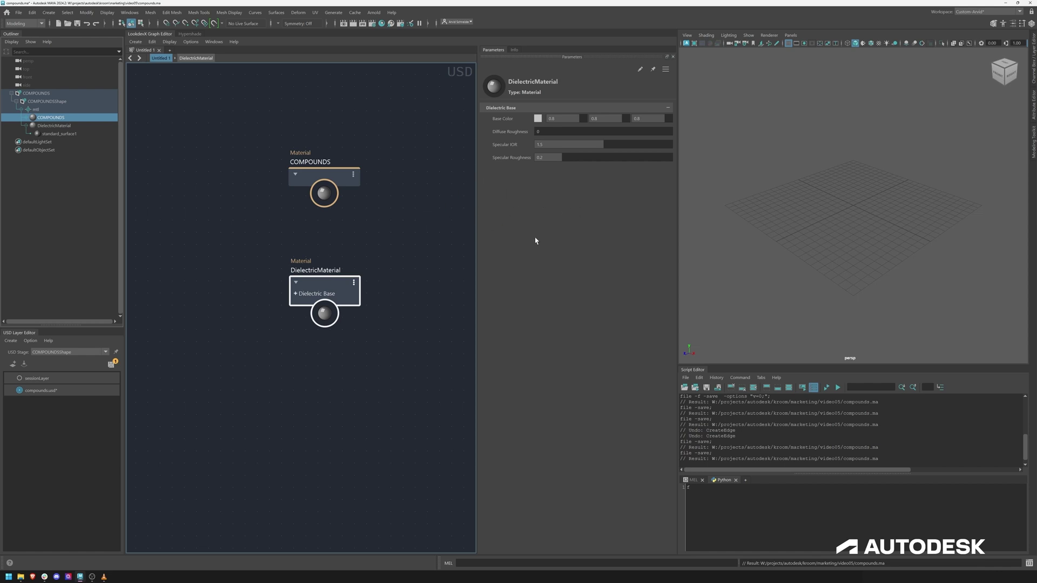
double_click(322, 290)
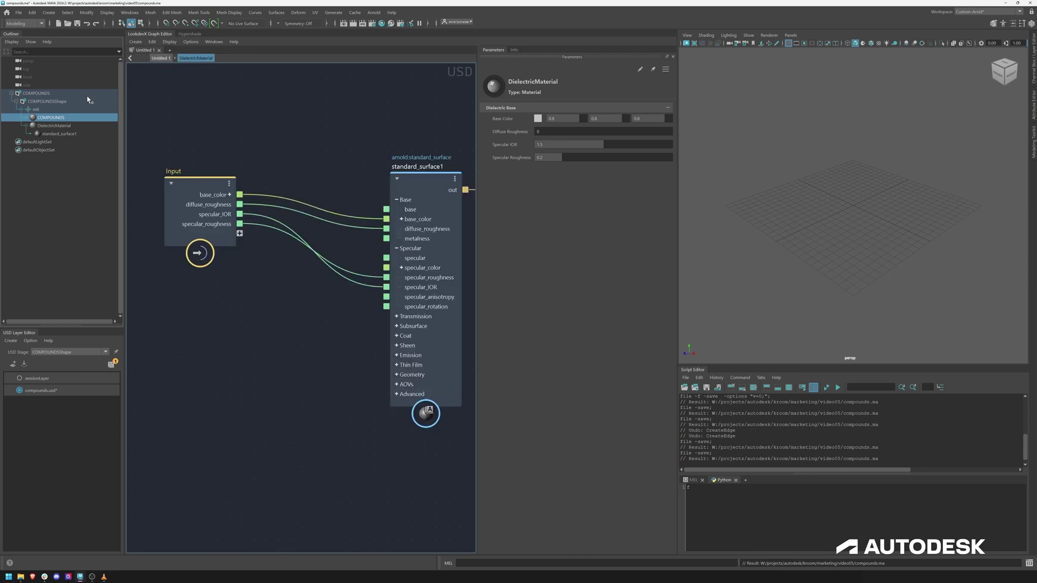
click(160, 58)
click(339, 176)
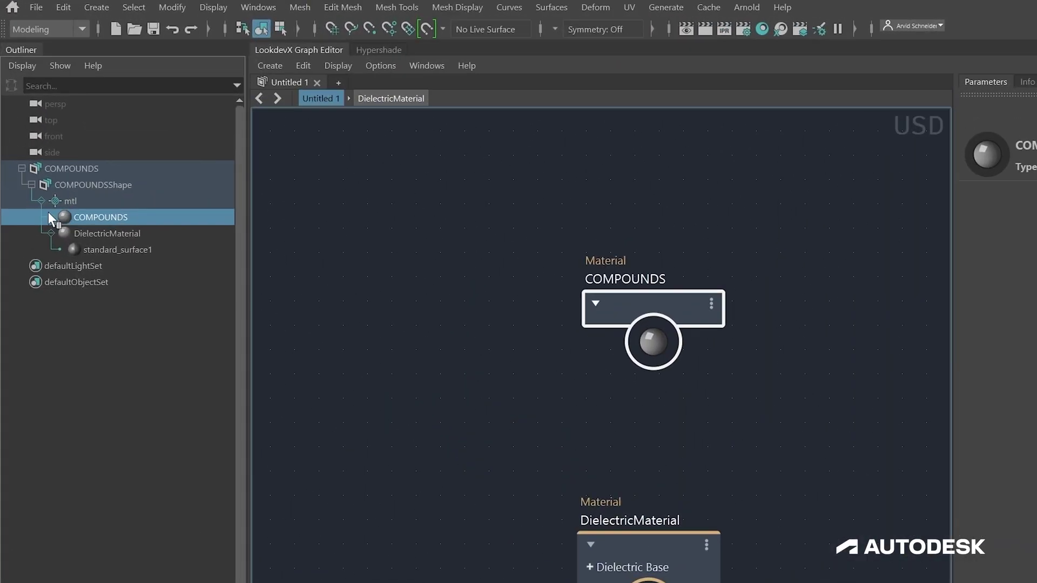
click(26, 118)
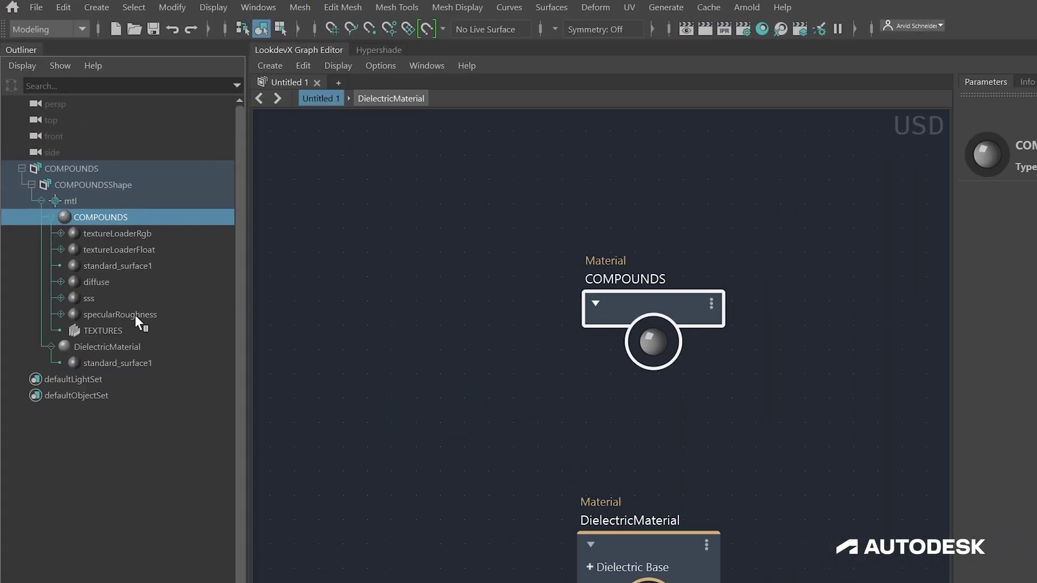
click(143, 236)
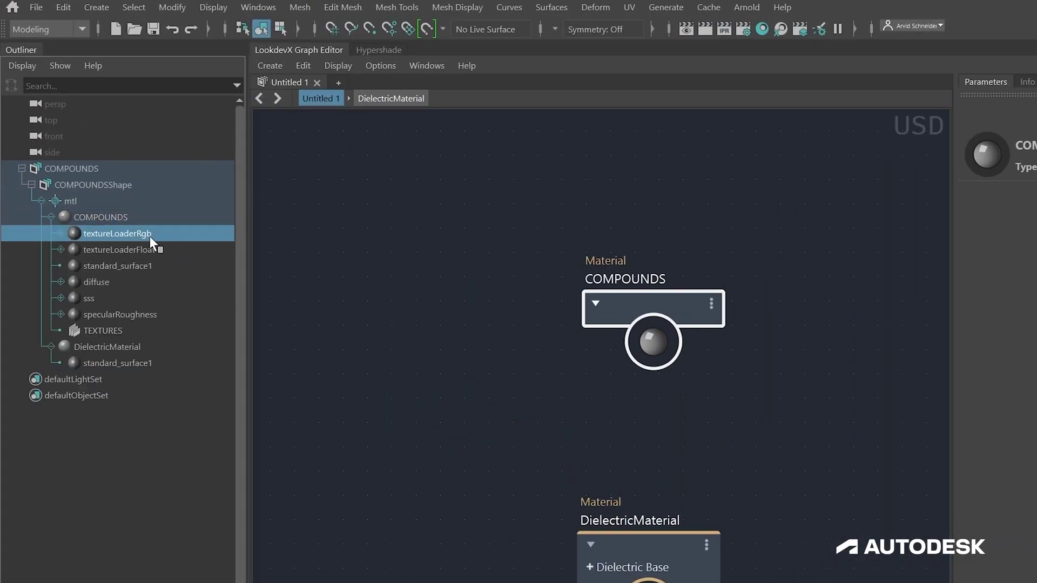
double_click(676, 543)
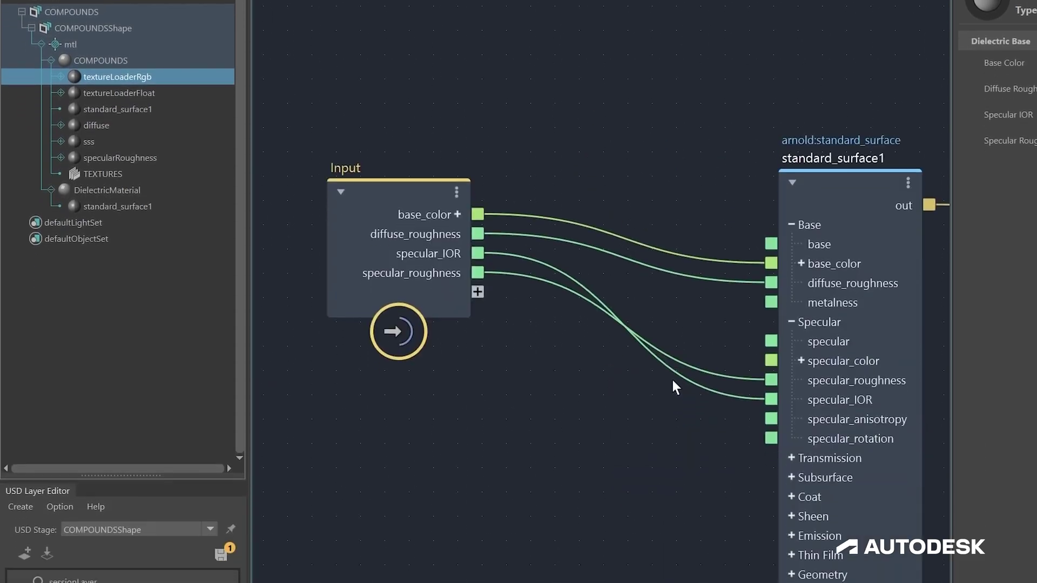
key(ctrl+v)
scroll(591, 284, down, 3)
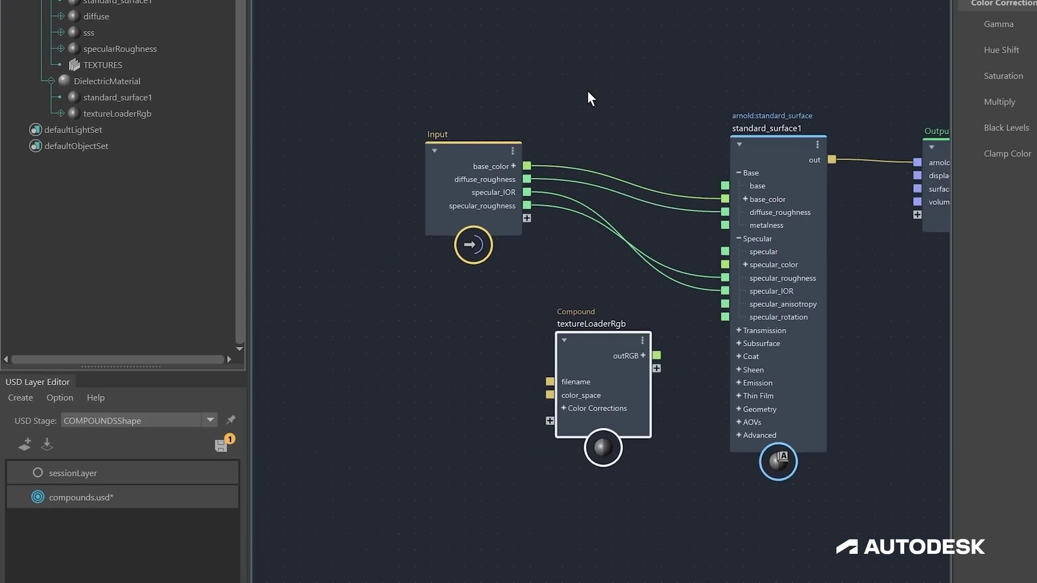
Step: Connect textureLoaderRgb's outRGB to base_color of standard_surface1 and delete the unused base_color port from the Input node
click(487, 157)
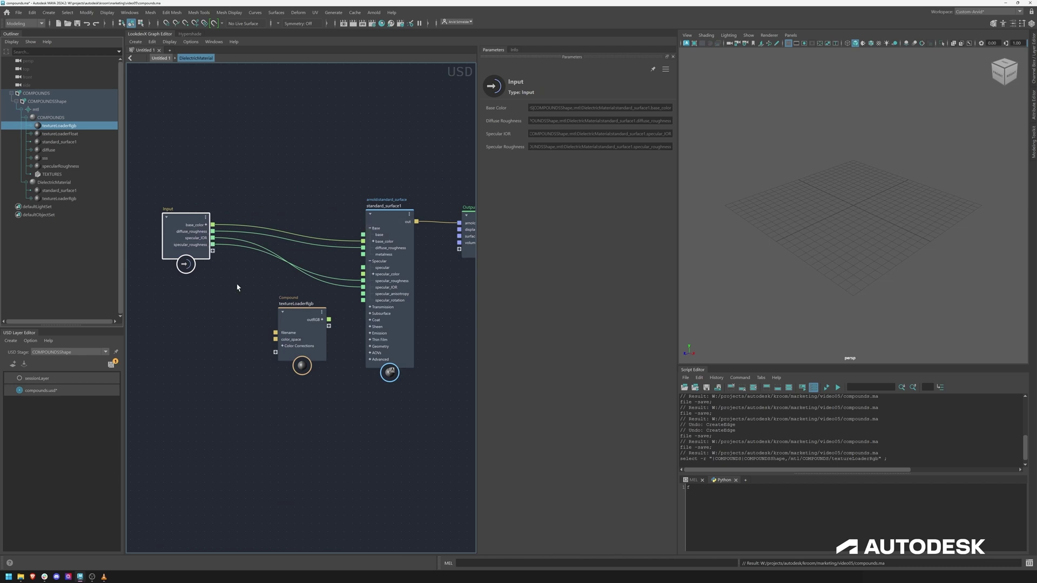
drag(305, 324, 364, 243)
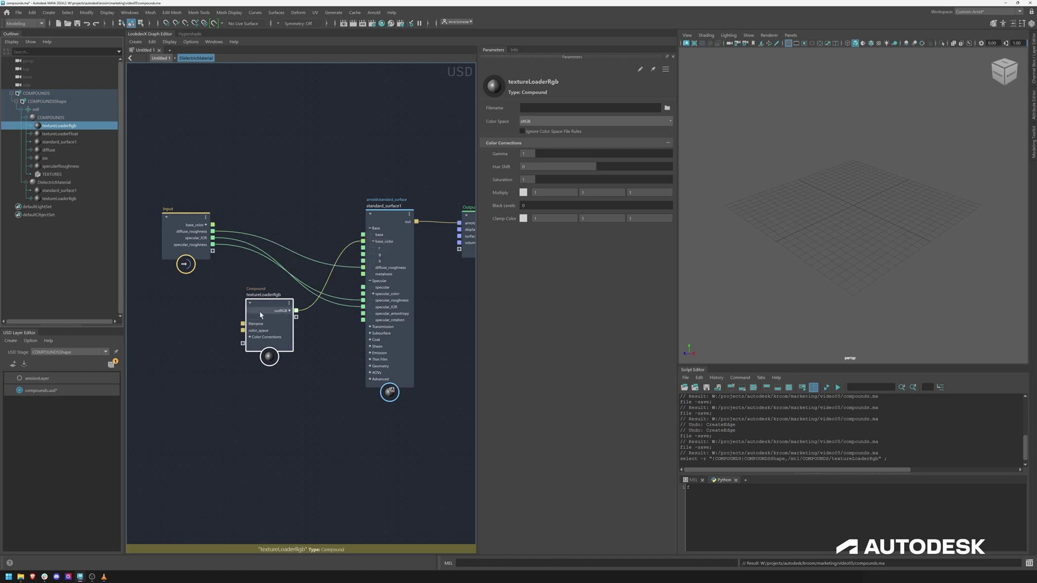
drag(260, 315, 287, 175)
right_click(202, 226)
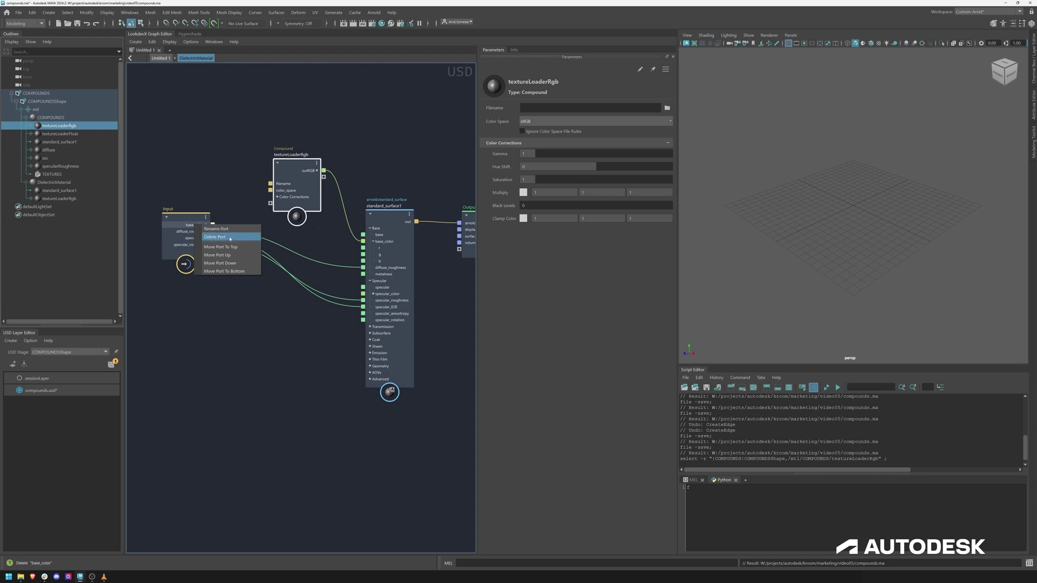
click(222, 237)
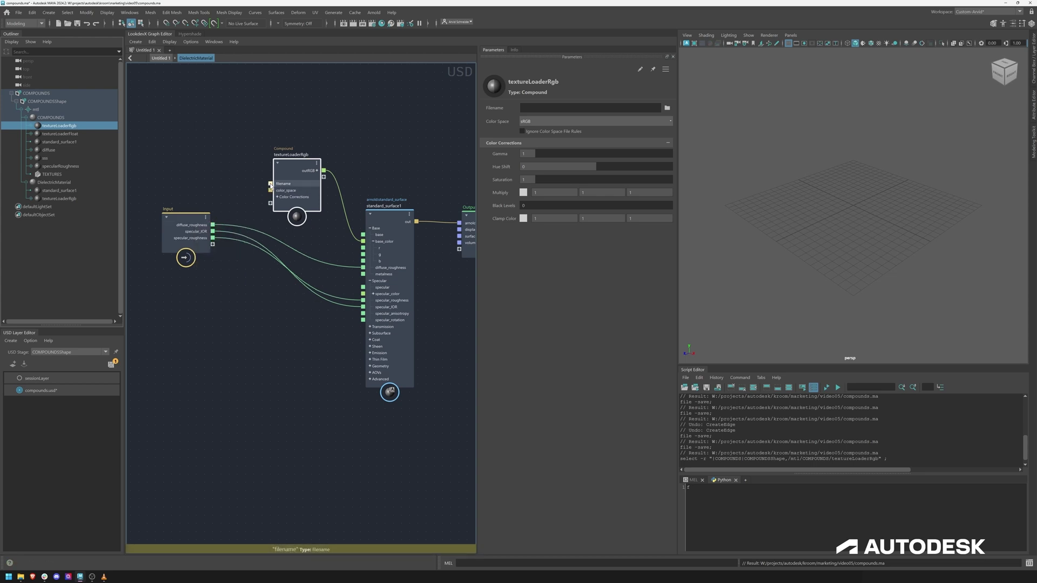
Step: Expose filename, saturation and multiply of textureLoaderRgb by connecting them to the Input node
drag(270, 185, 213, 244)
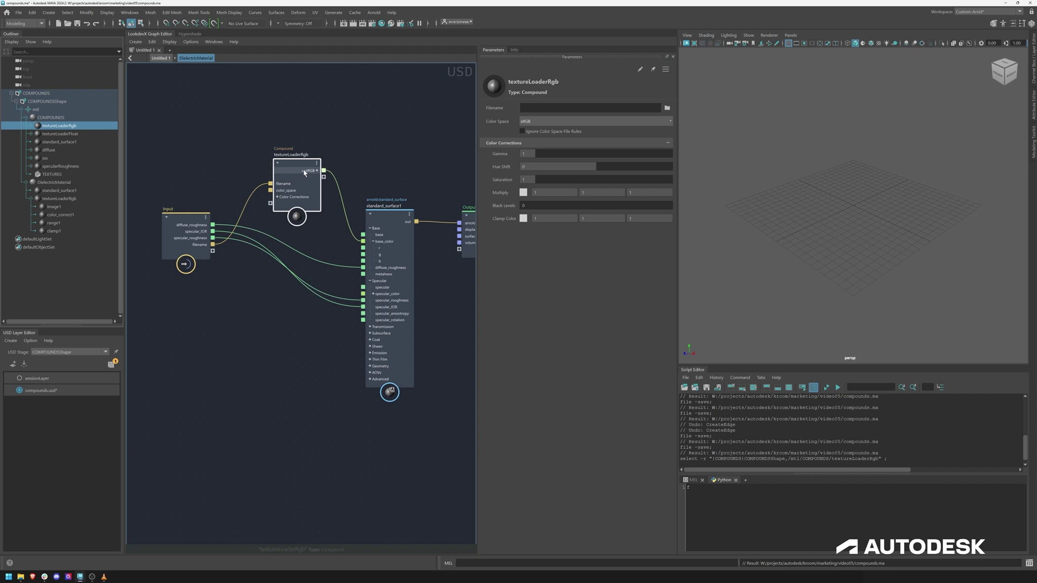
drag(295, 167, 295, 166)
drag(270, 206, 283, 183)
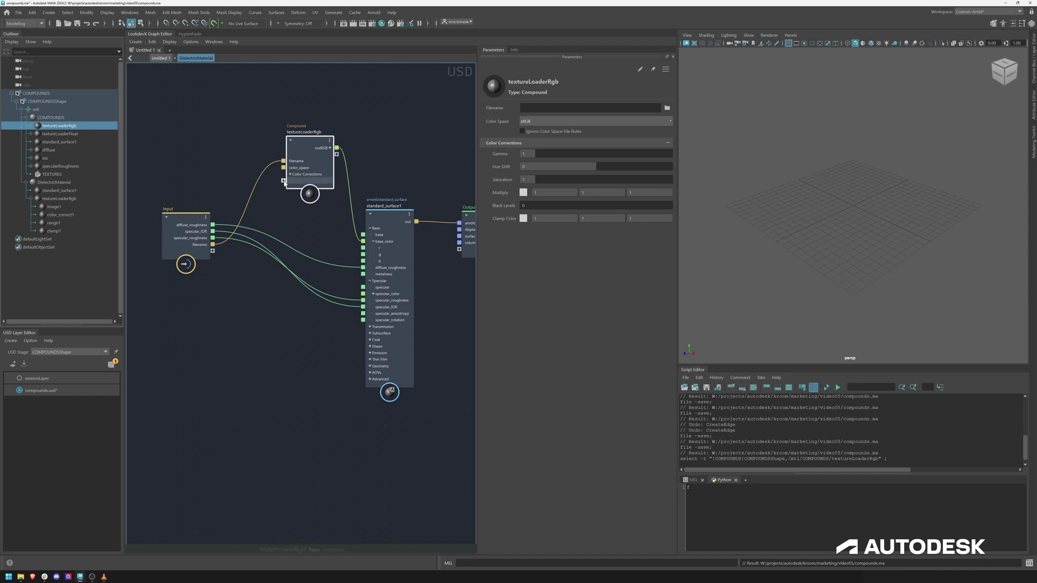
click(291, 174)
drag(283, 194, 213, 258)
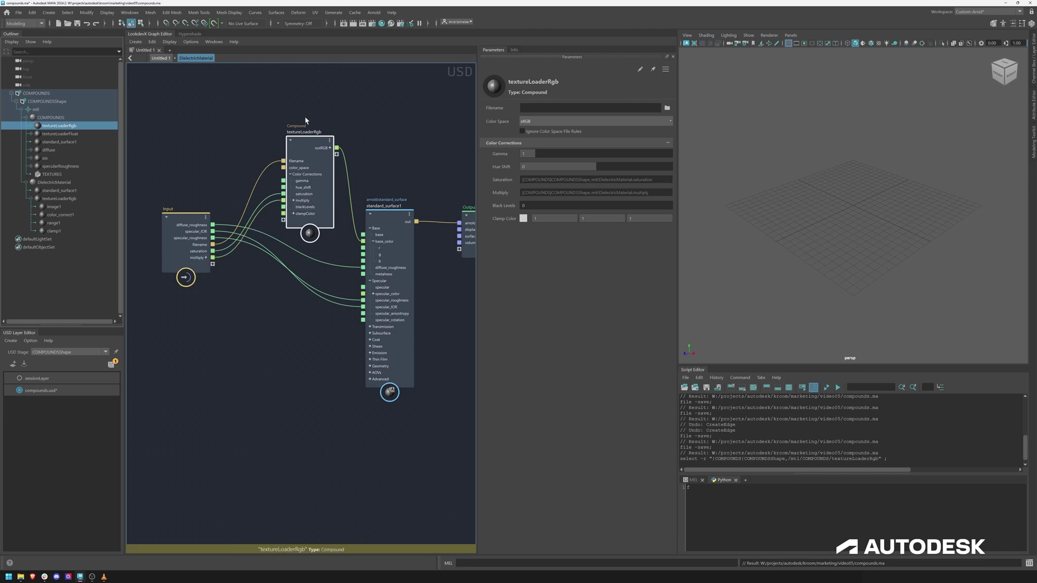
Step: Hide the gamma, hue_shift, blackLevels, clampColor and color_space ports on textureLoaderRgb and collapse its Color Corrections group
drag(307, 143, 321, 183)
key(1)
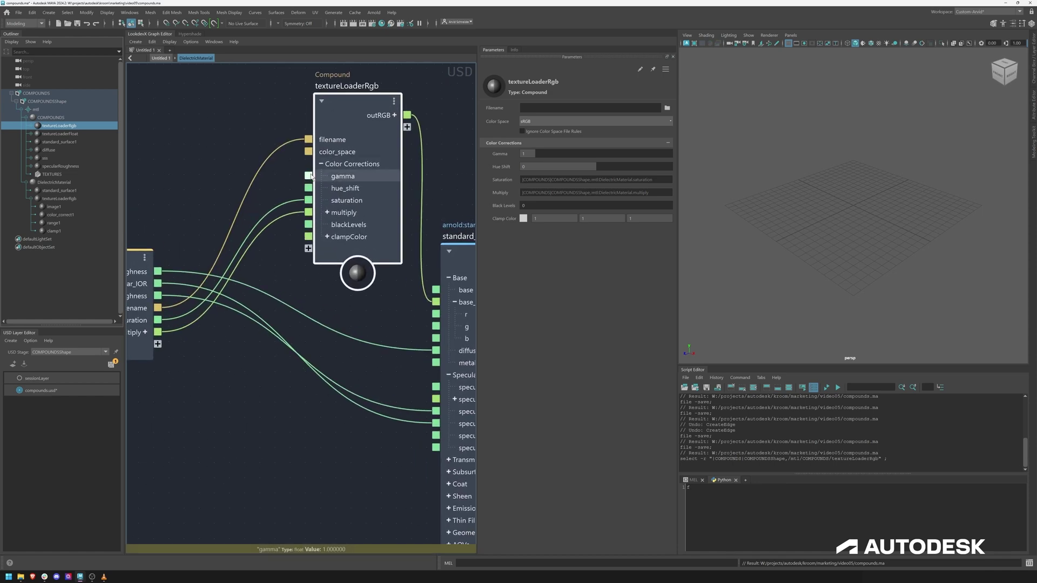
right_click(308, 181)
click(328, 201)
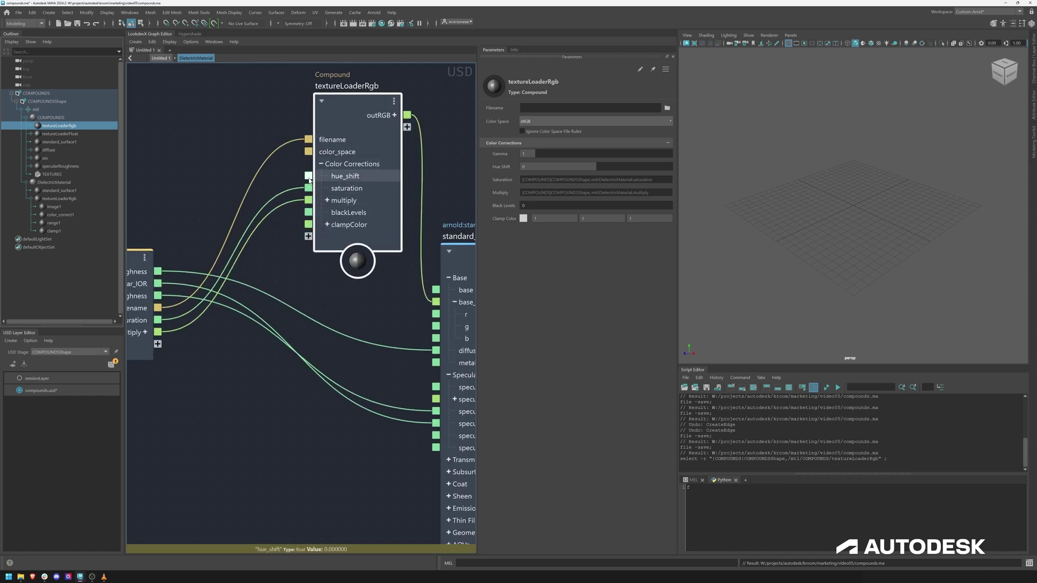
right_click(308, 178)
click(329, 202)
right_click(309, 200)
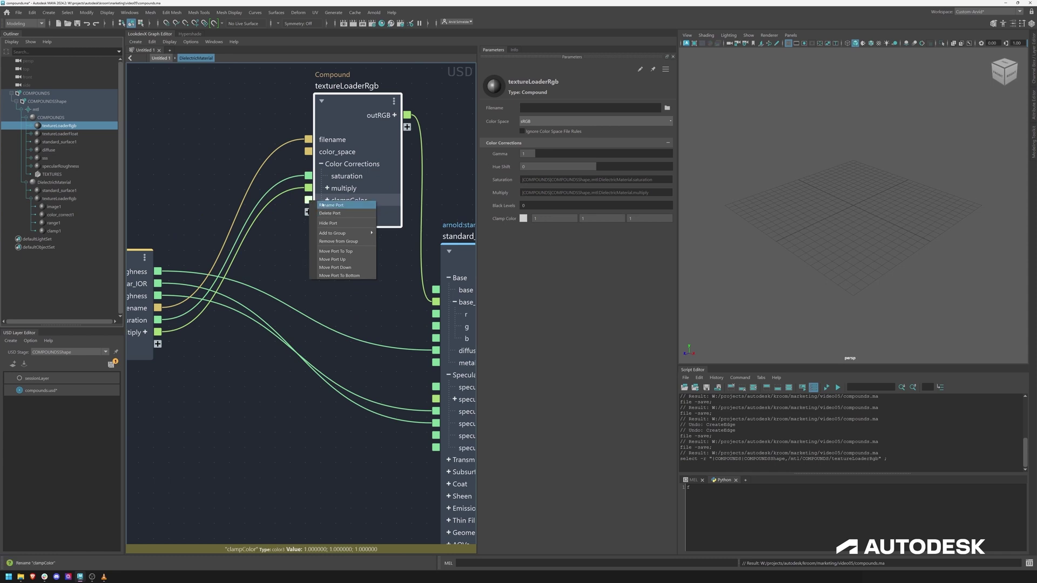
click(328, 223)
right_click(309, 151)
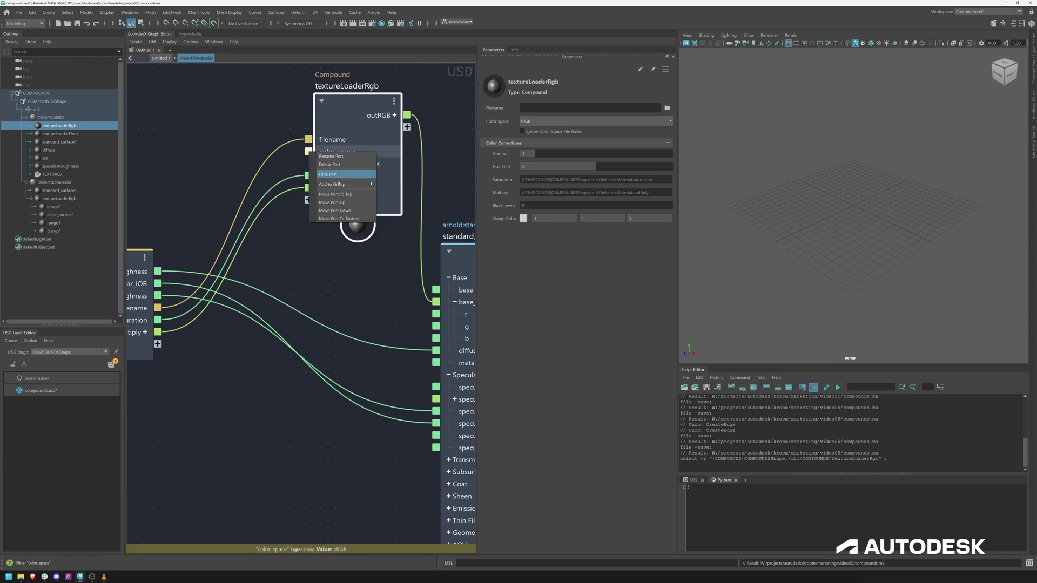
click(336, 176)
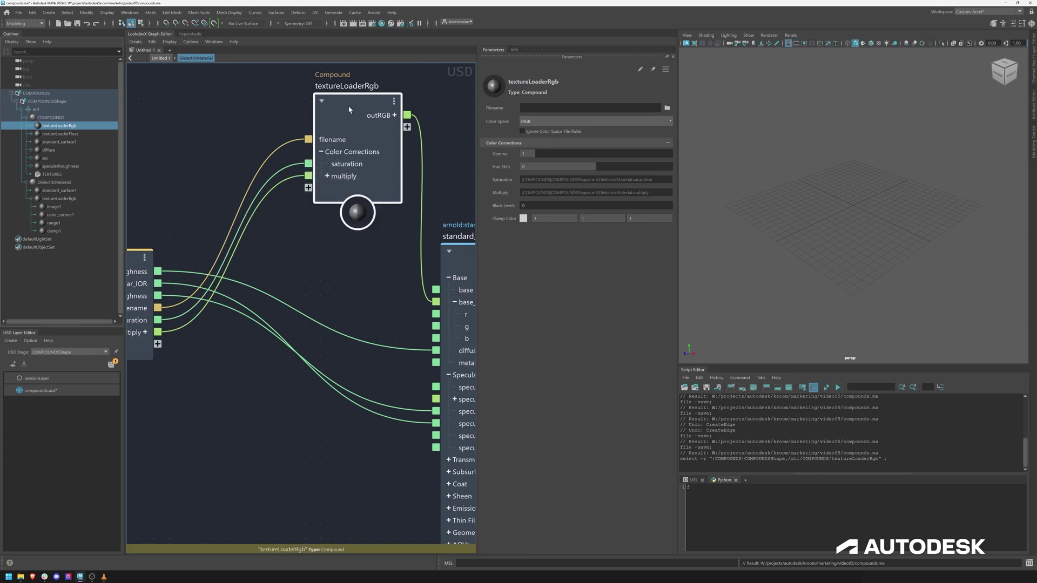
scroll(362, 257, down, 3)
click(369, 203)
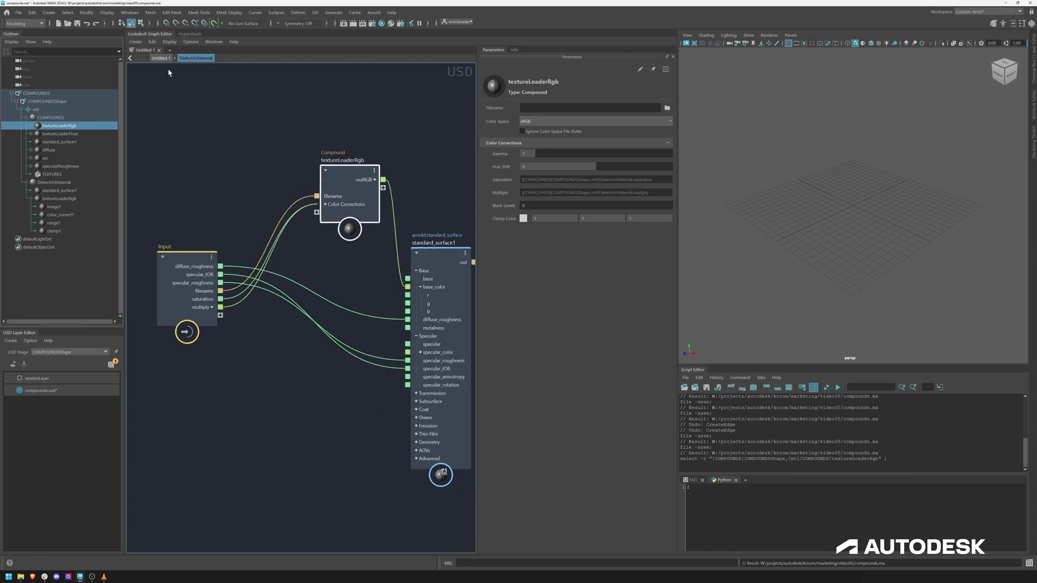
Step: Customize the DielectricMaterial parameter interface by placing Filename in a new port group named BaseColor
click(182, 176)
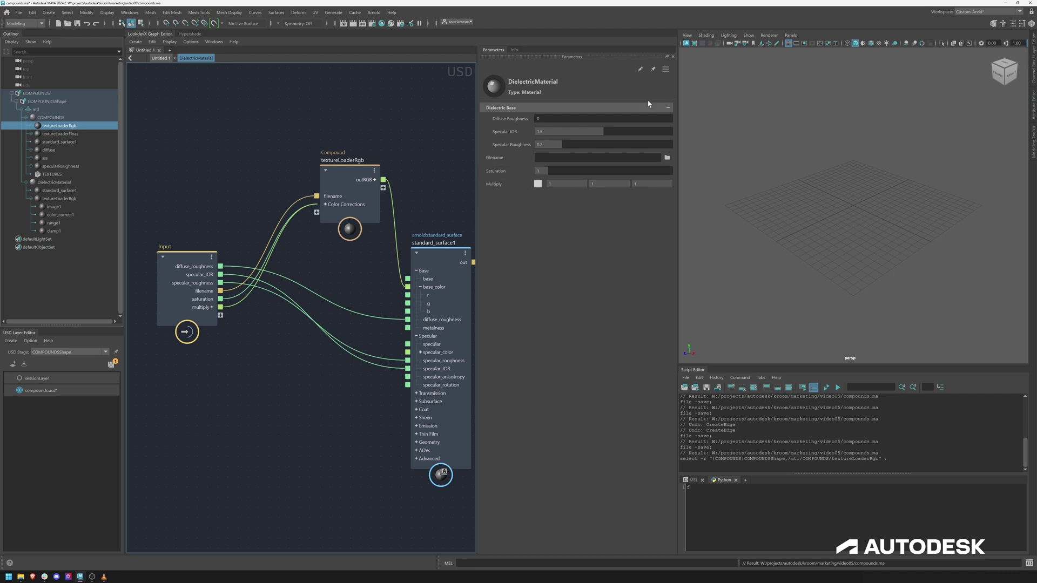
click(641, 70)
click(495, 176)
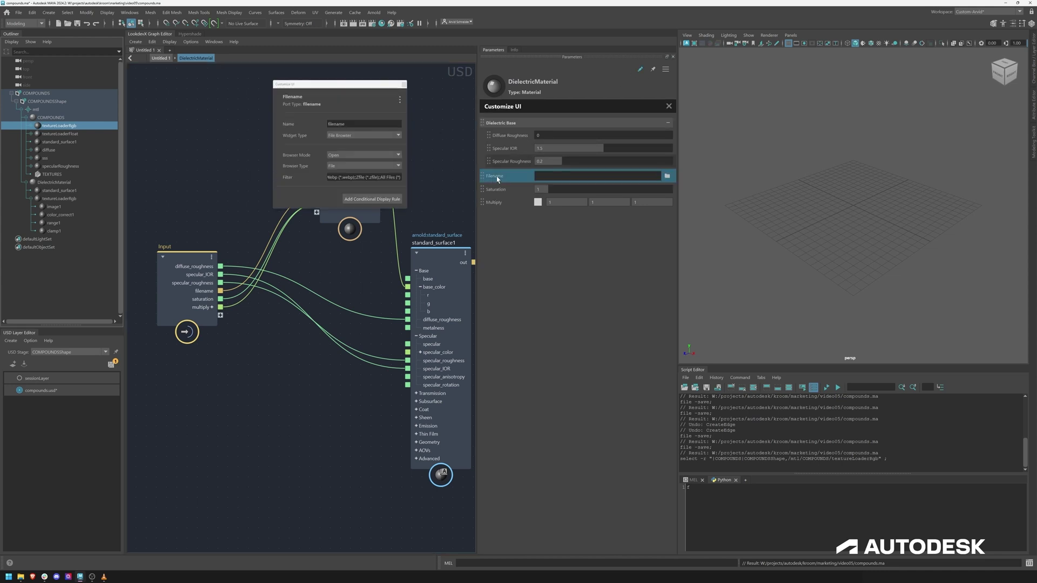
right_click(496, 178)
mouse_move(540, 186)
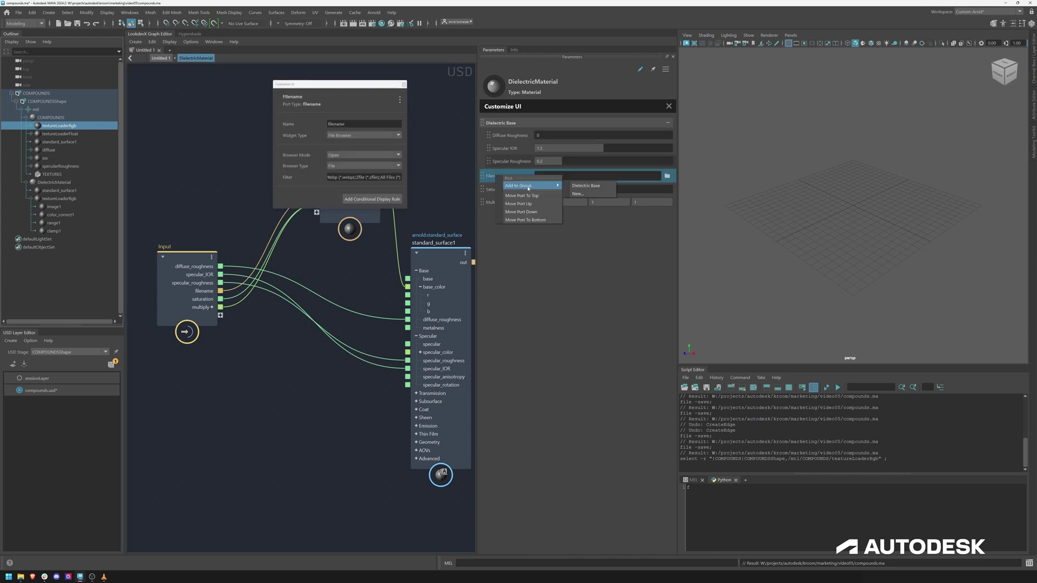
click(586, 186)
text(Bas)
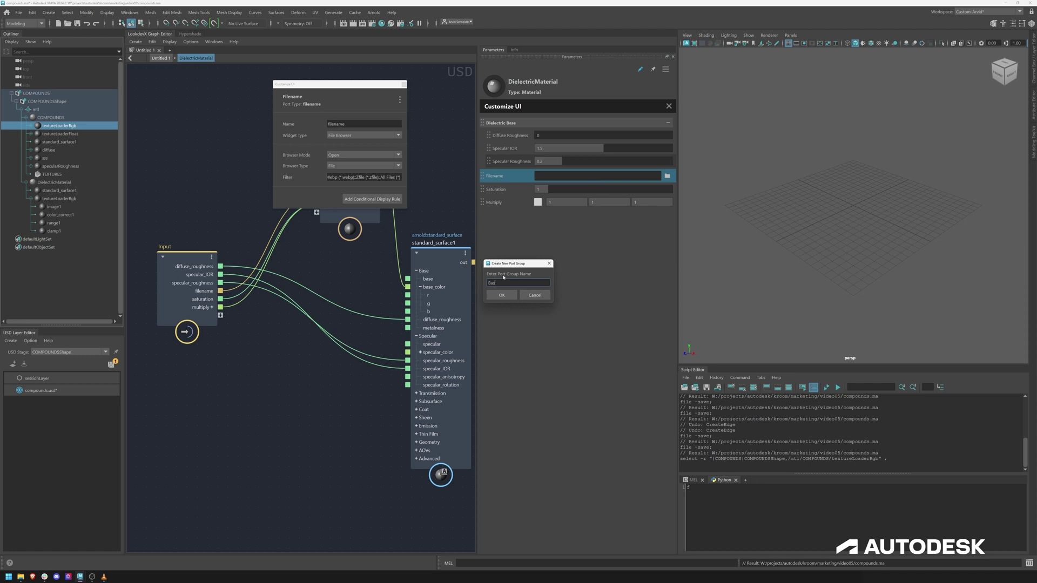
text(eColor)
key(Return)
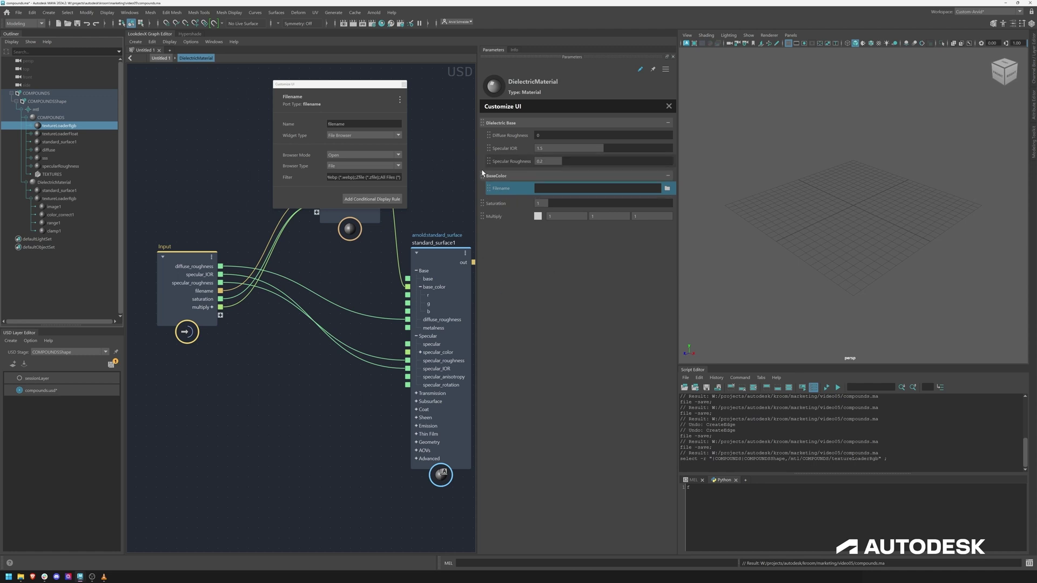
Step: Move Saturation and Multiply together into the BaseColor group
click(500, 205)
shift+click(498, 218)
drag(497, 218, 509, 196)
Step: Nest the BaseColor group first inside Dielectric Base, move Diffuse Roughness below Filename in it, and finish the interface customization
click(501, 179)
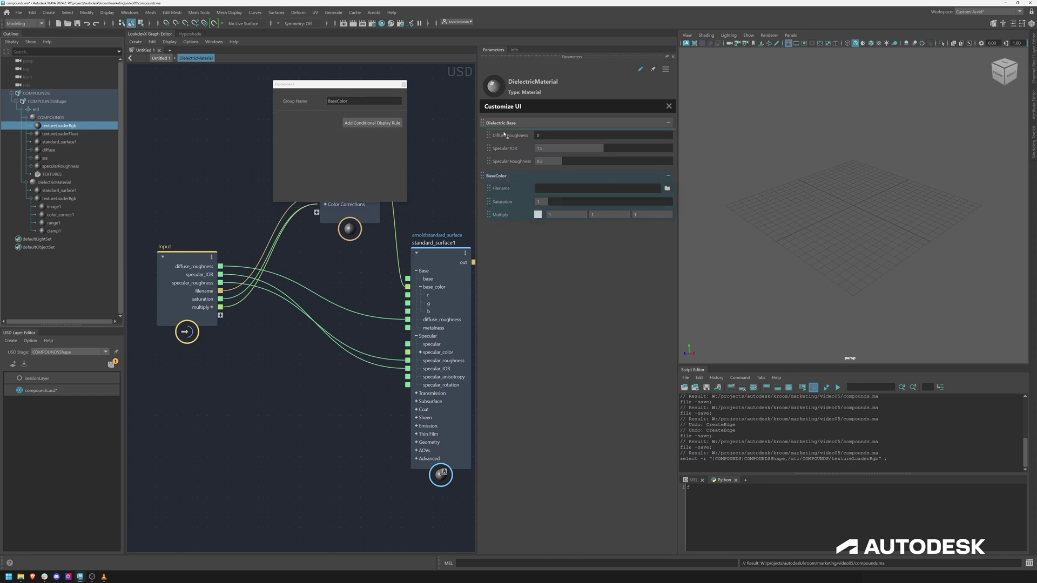
mouse_move(504, 134)
mouse_down()
mouse_move(508, 192)
mouse_move(499, 153)
mouse_up()
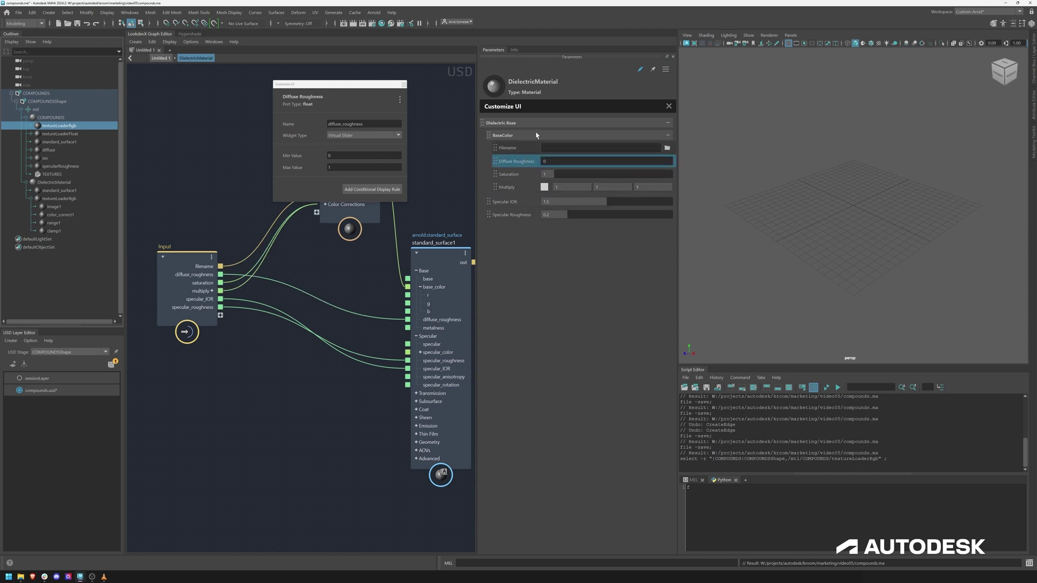
click(403, 84)
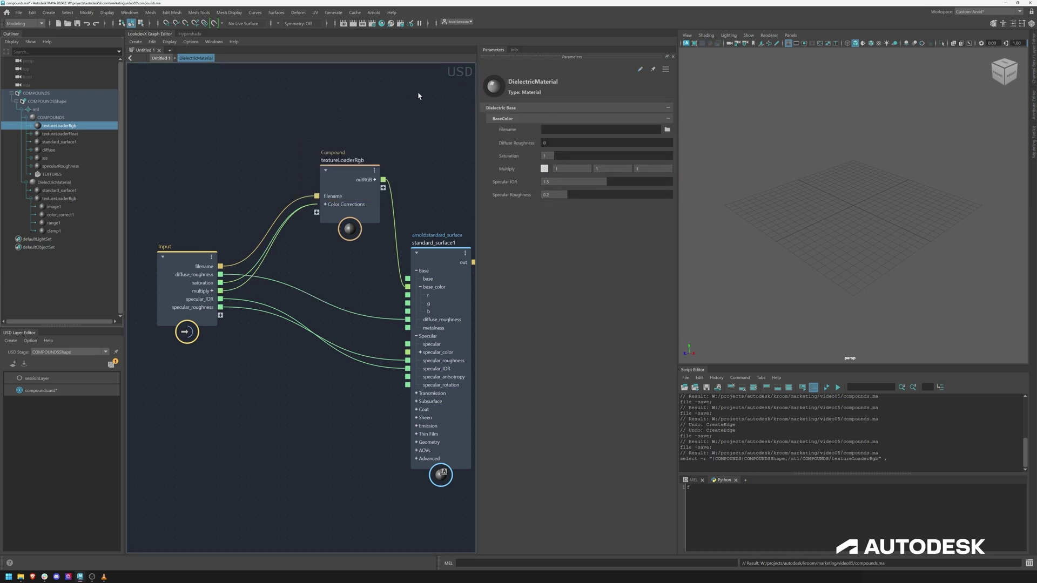
Step: Return to the top-level graph and try DielectricMaterial's exposed sliders, setting Diffuse Roughness to about 0.38 and lowering Saturation slightly
click(160, 58)
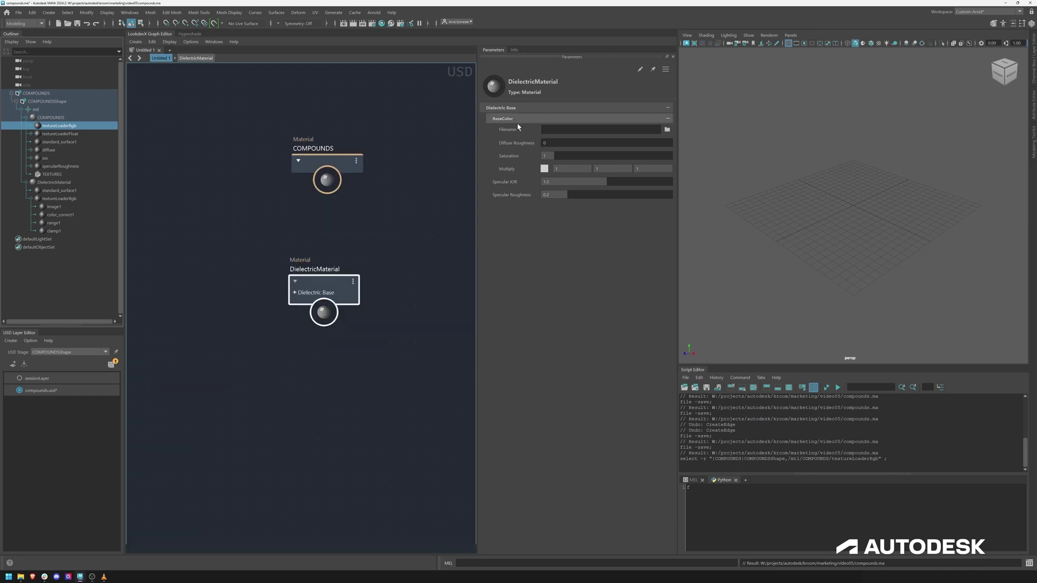
click(547, 132)
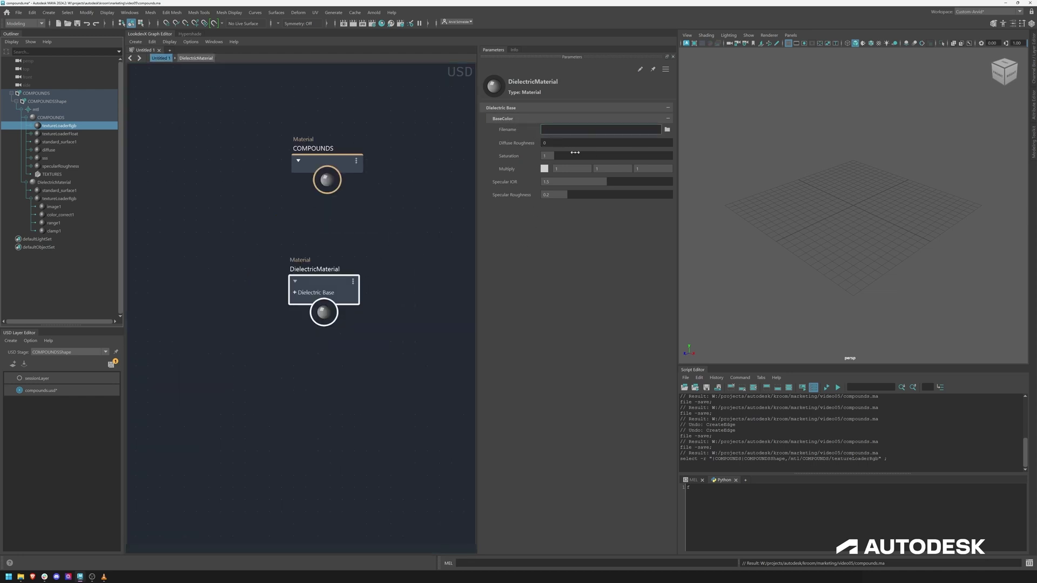
mouse_move(574, 152)
mouse_down()
mouse_move(615, 153)
mouse_move(577, 167)
mouse_up()
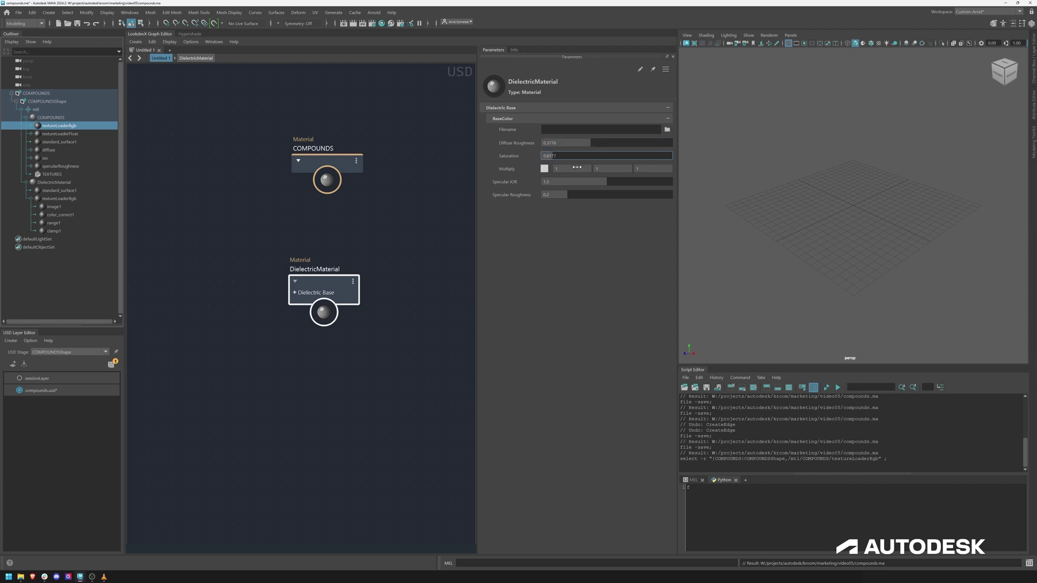
click(417, 264)
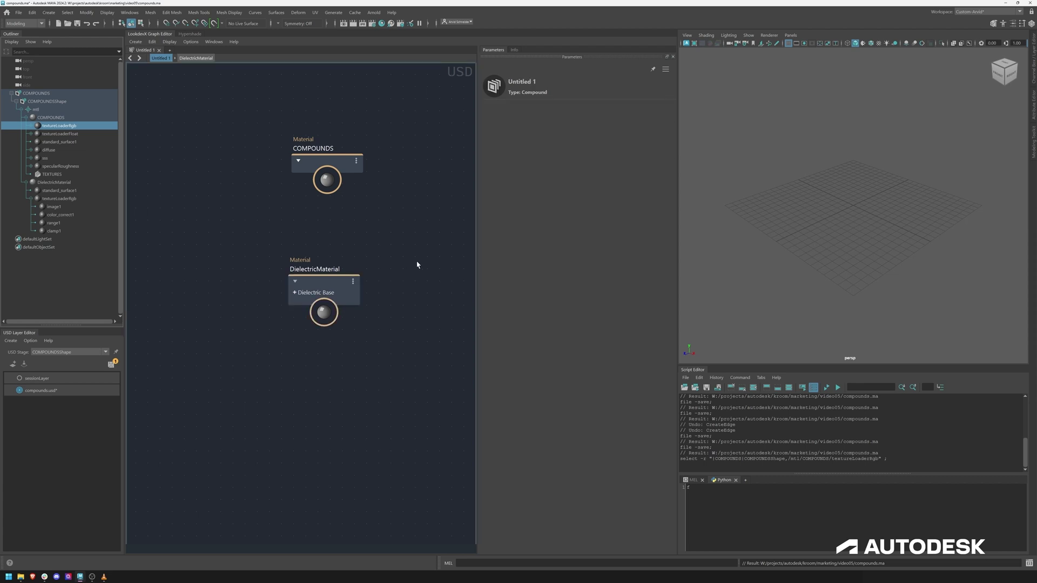
scroll(333, 283, down, 2)
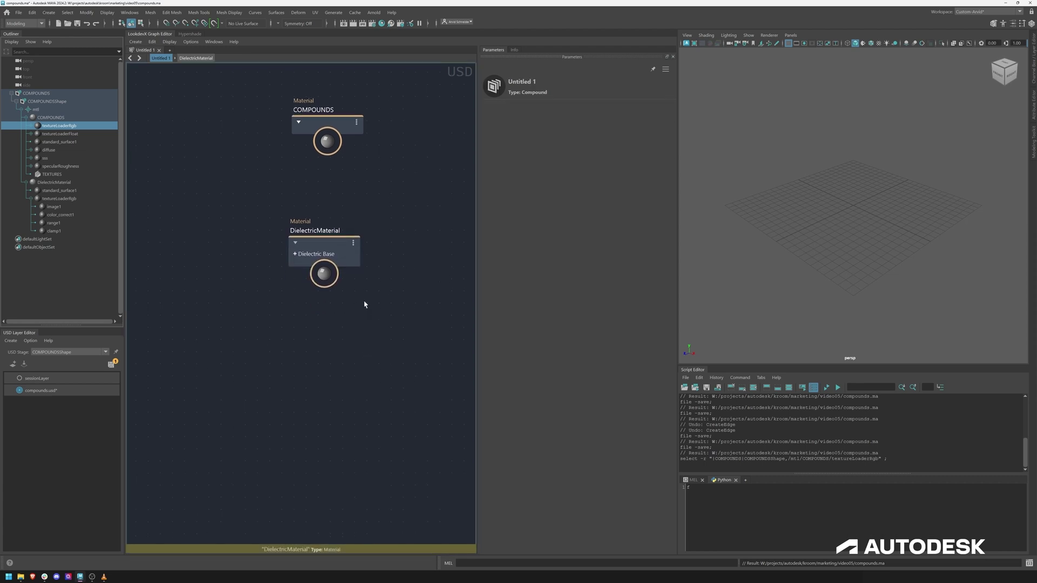
Step: Duplicate DielectricMaterial, place the copy below it and rename the copy Metallic
click(331, 249)
key(ctrl+d)
drag(361, 275, 341, 321)
double_click(318, 299)
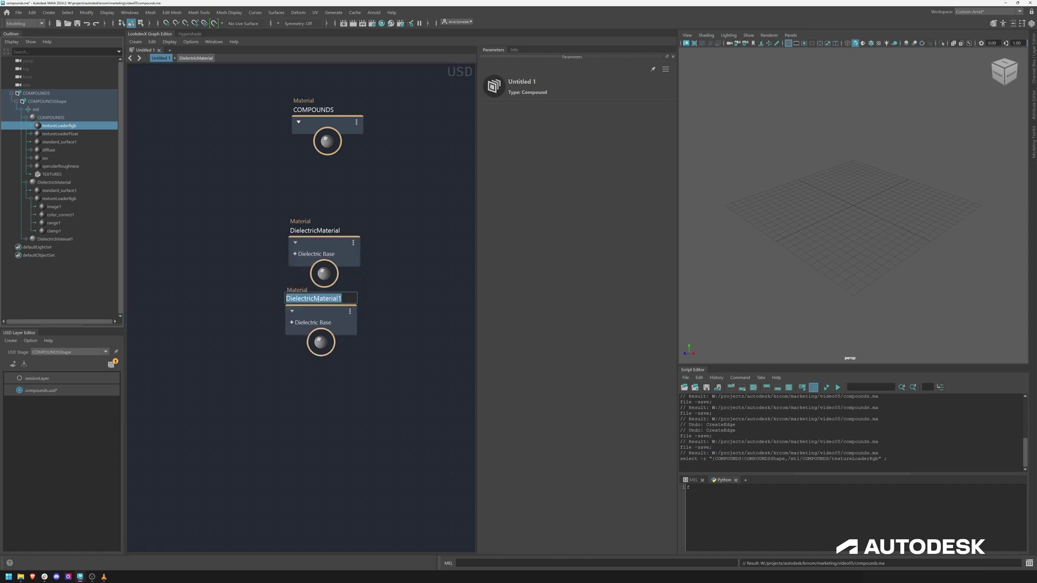
text(Metallic)
key(Return)
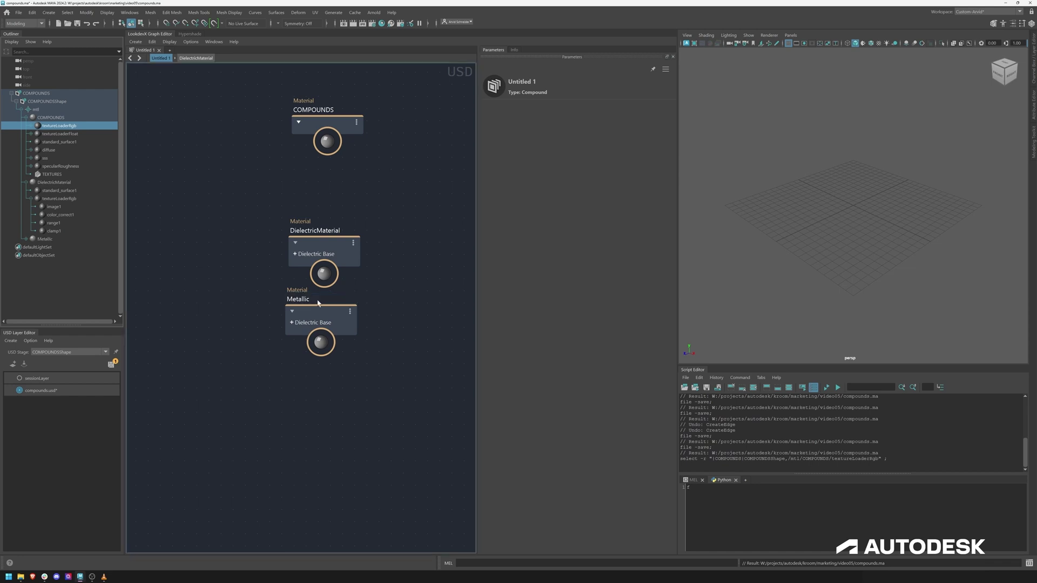
Step: Duplicate the Metallic material, place the copy below it and rename the copy SSS
click(319, 316)
key(ctrl+d)
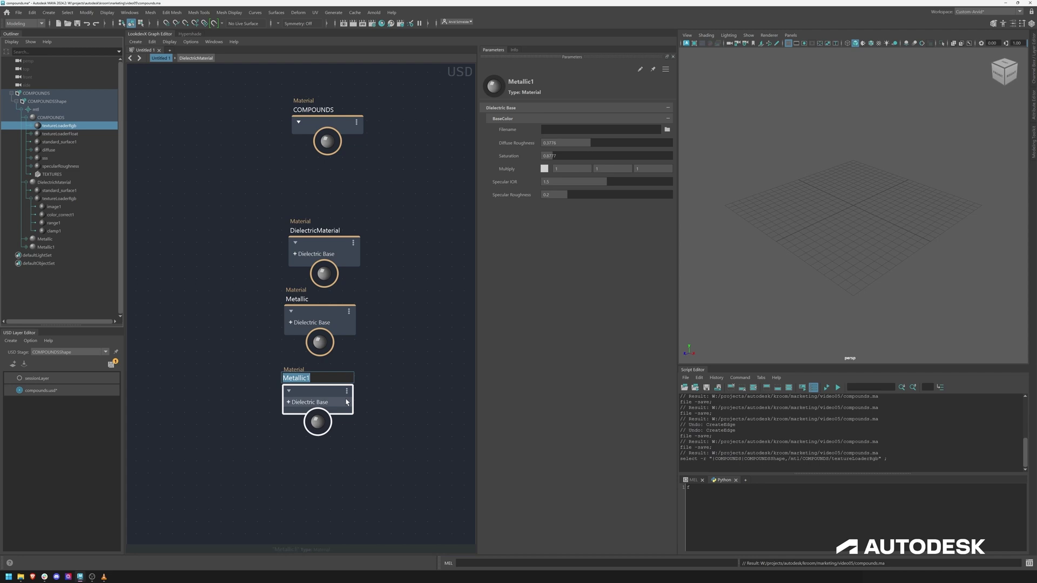
text(SSS)
key(Return)
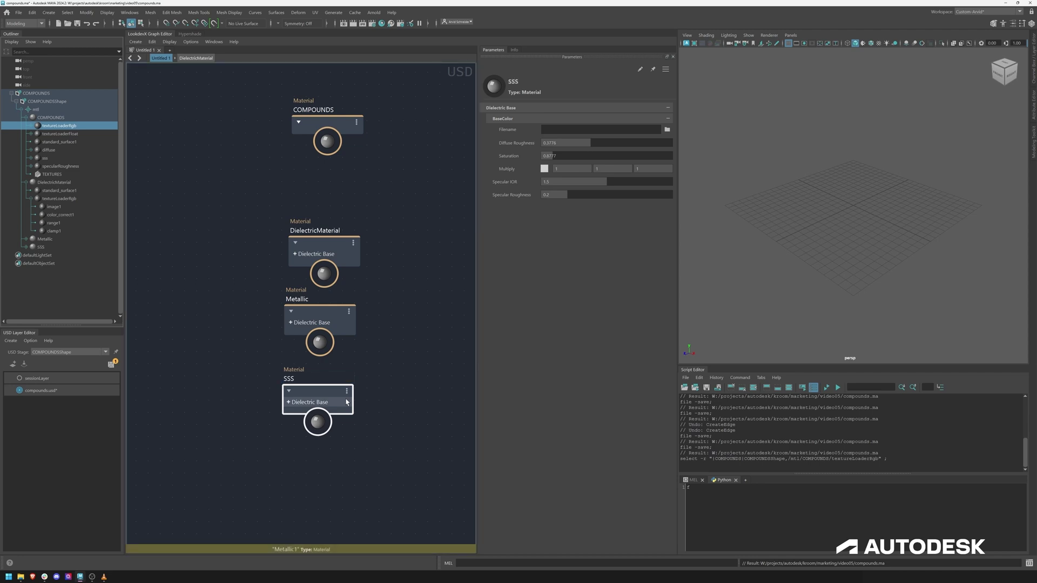
Step: Align the SSS and Metallic nodes under DielectricMaterial and save the scene together with the compounds.usd stage
drag(345, 402, 352, 403)
click(380, 363)
drag(329, 318, 333, 321)
key(ctrl+s)
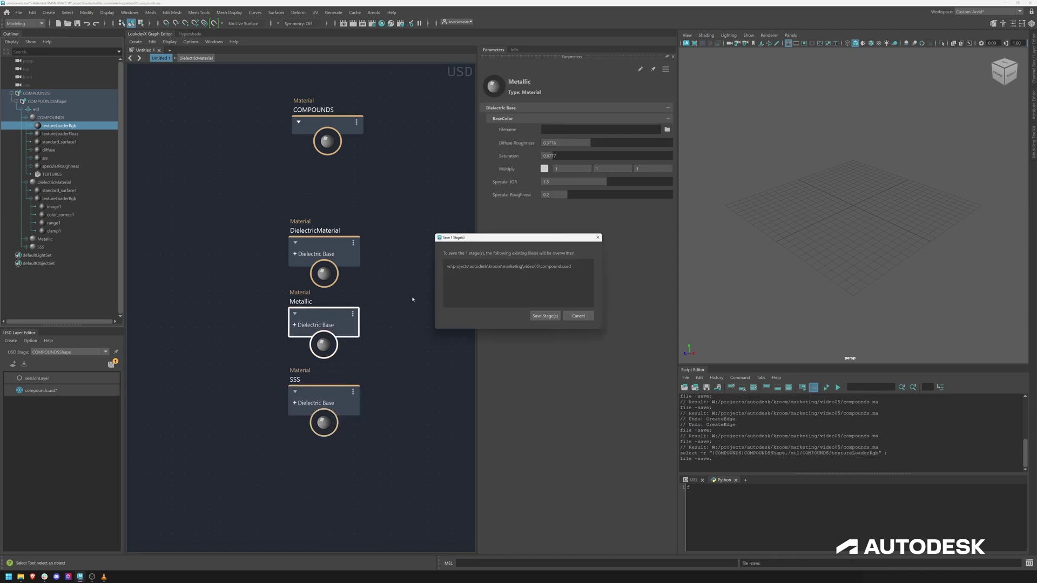
key(Return)
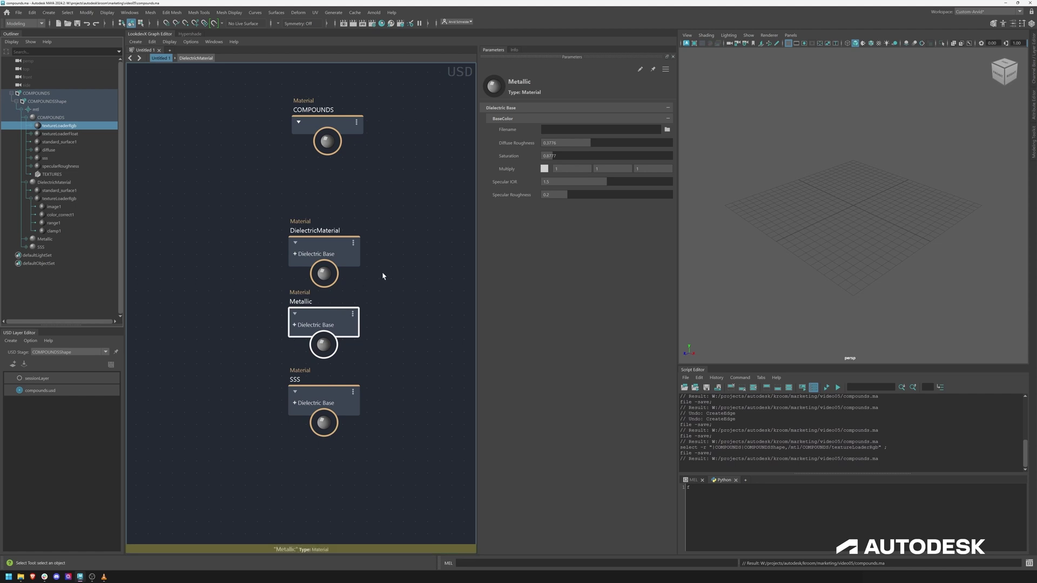
Step: Open the DielectricMaterial graph and examine the full parameter list of standard_surface1 down to its AOVs and Advanced sections
double_click(328, 250)
middle_drag(364, 299, 254, 266)
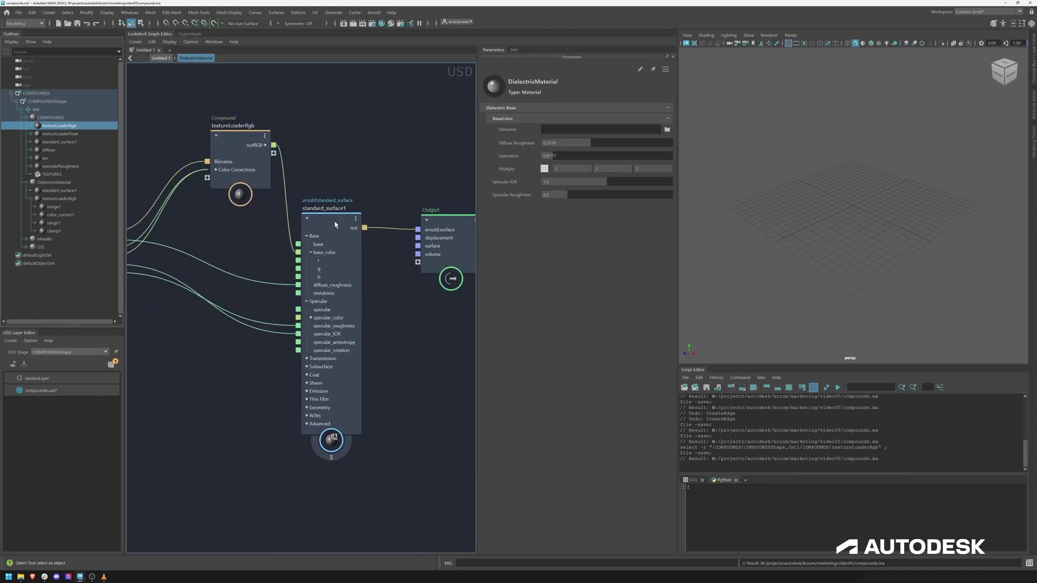
click(335, 225)
scroll(651, 402, down, 10)
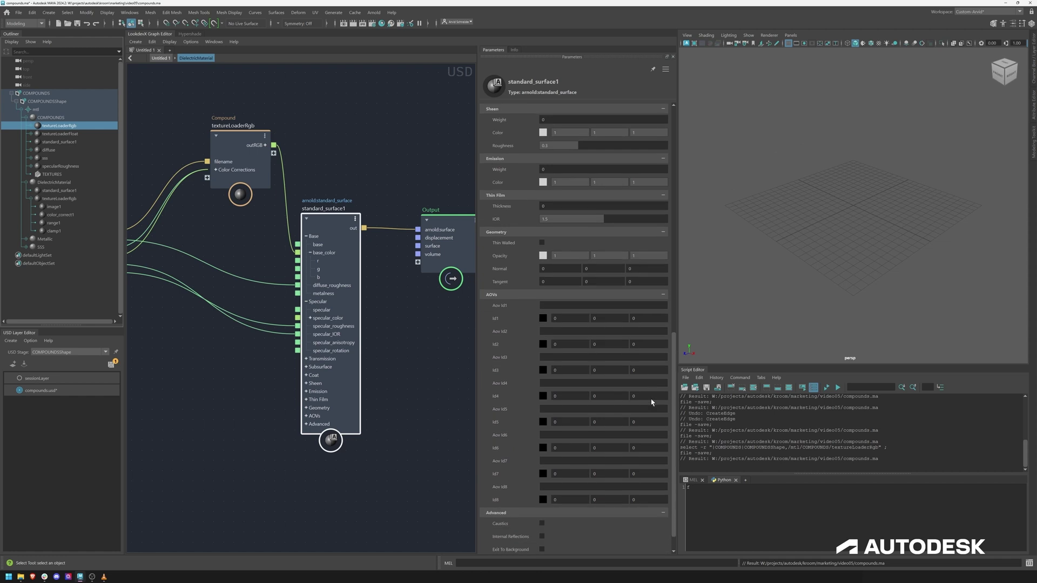
scroll(651, 402, down, 1)
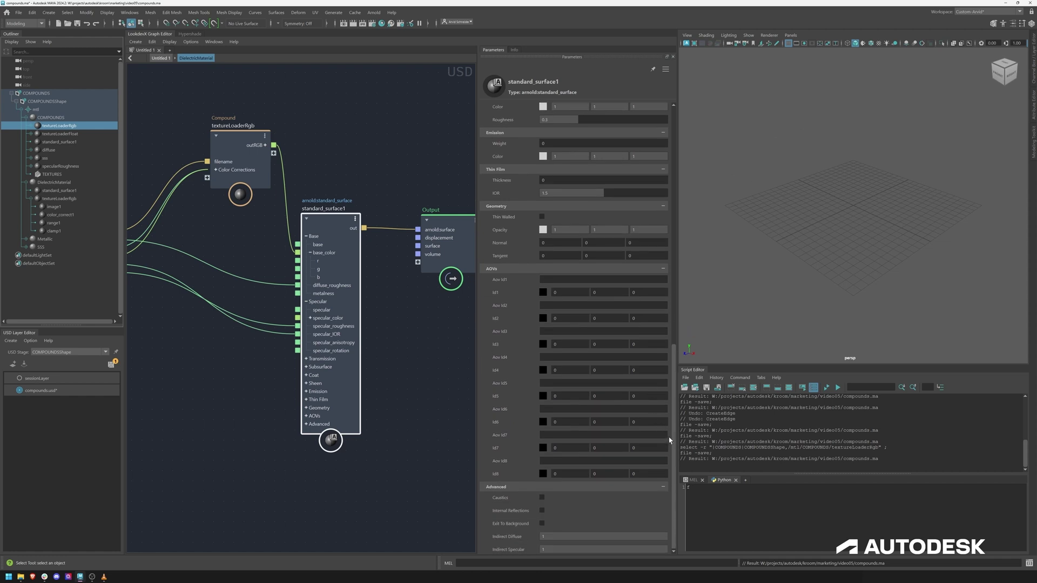
Step: Return to the top-level graph and review the exposed parameters of the SSS and DielectricMaterial materials, then collapse the materials' hierarchy
scroll(671, 435, up, 11)
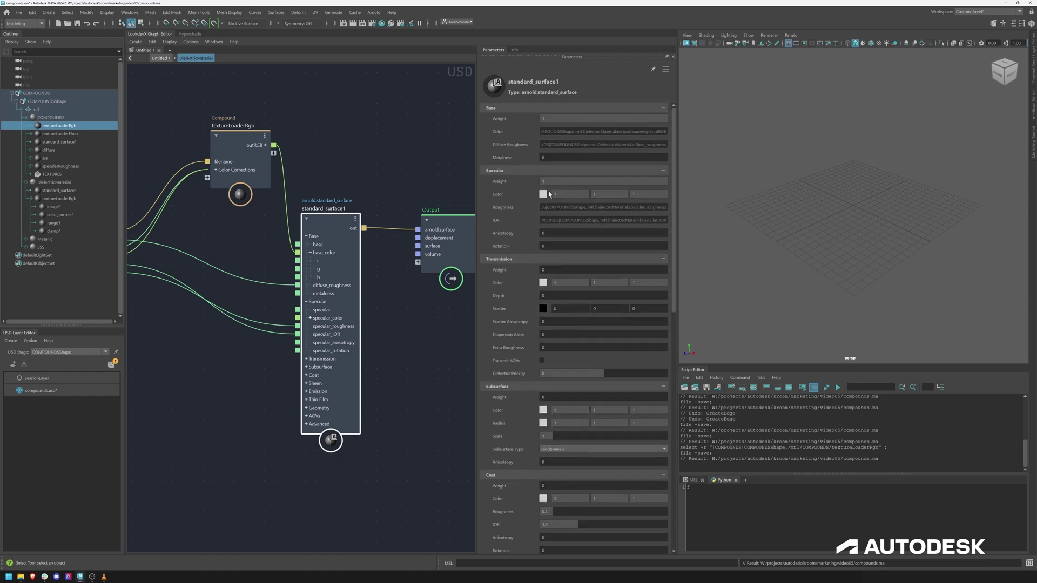
click(161, 58)
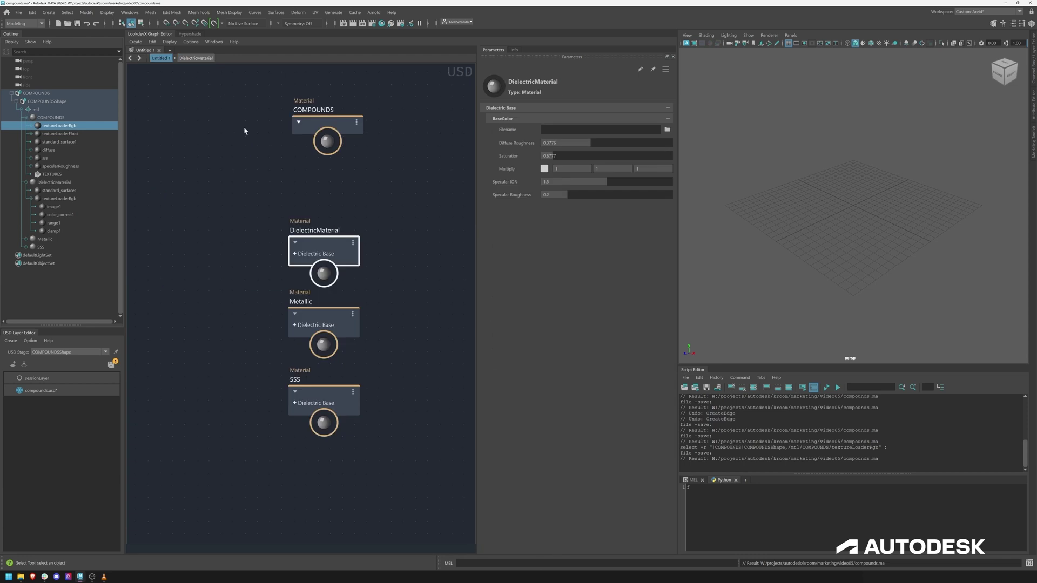
click(335, 326)
drag(398, 379, 277, 426)
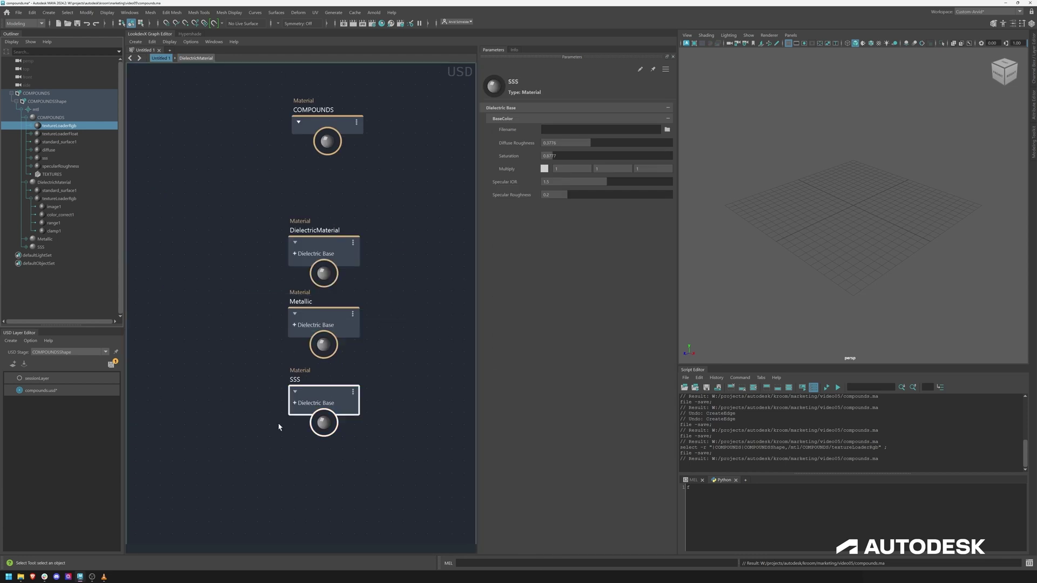
drag(393, 232, 255, 261)
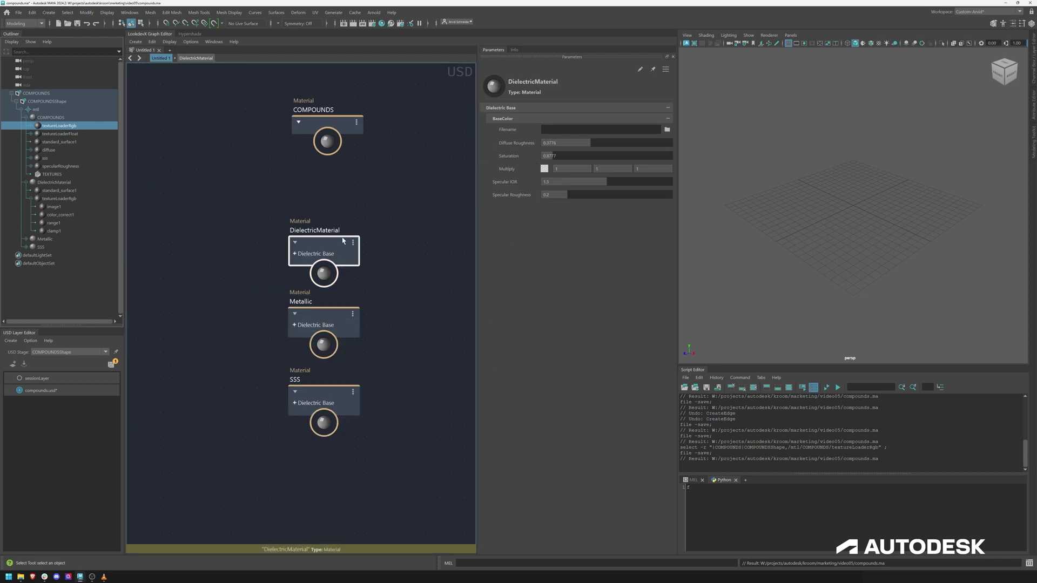
click(24, 117)
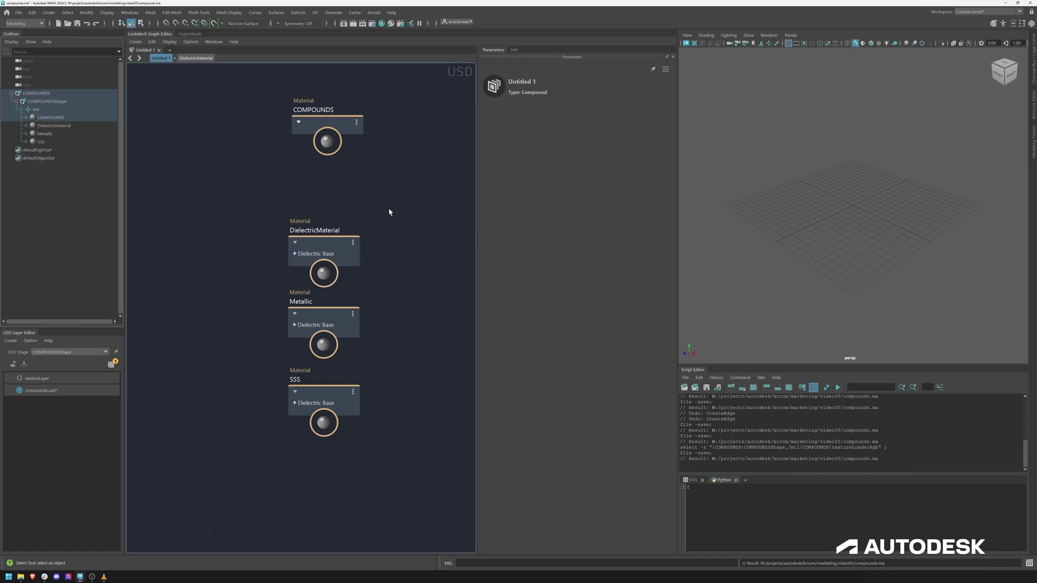
Step: Open the COMPOUNDS material's graph and stack textureLoaderRgb directly above textureLoaderFloat
drag(268, 91, 395, 166)
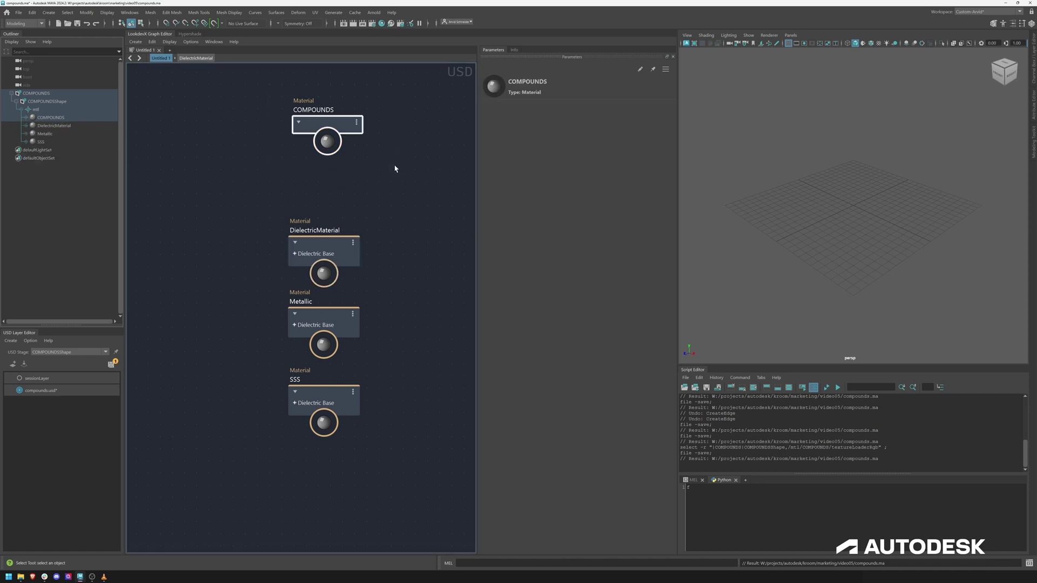
click(392, 171)
double_click(314, 126)
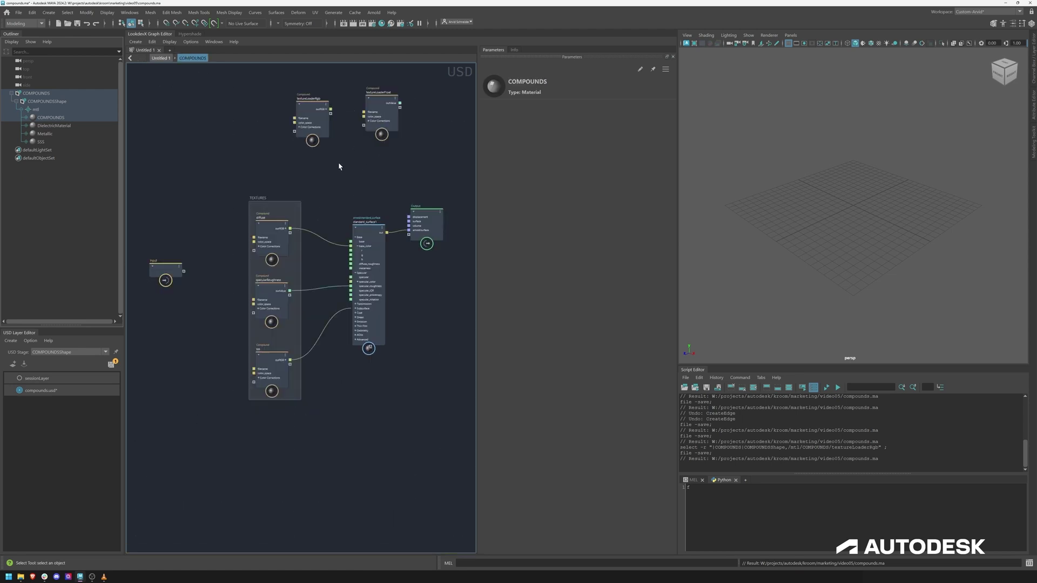
scroll(340, 162, up, 4)
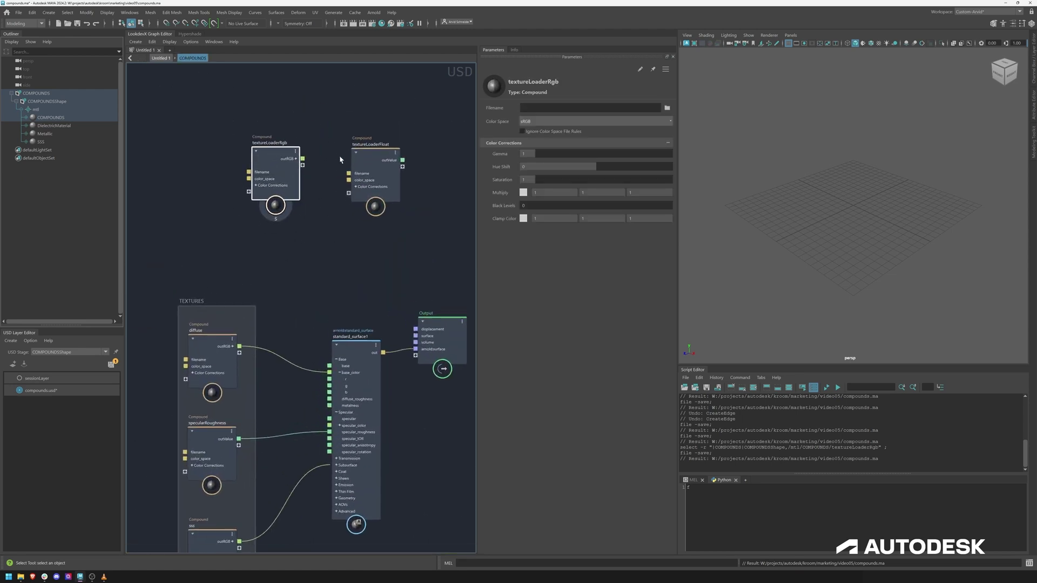
drag(276, 153, 387, 74)
middle_drag(387, 75, 344, 178)
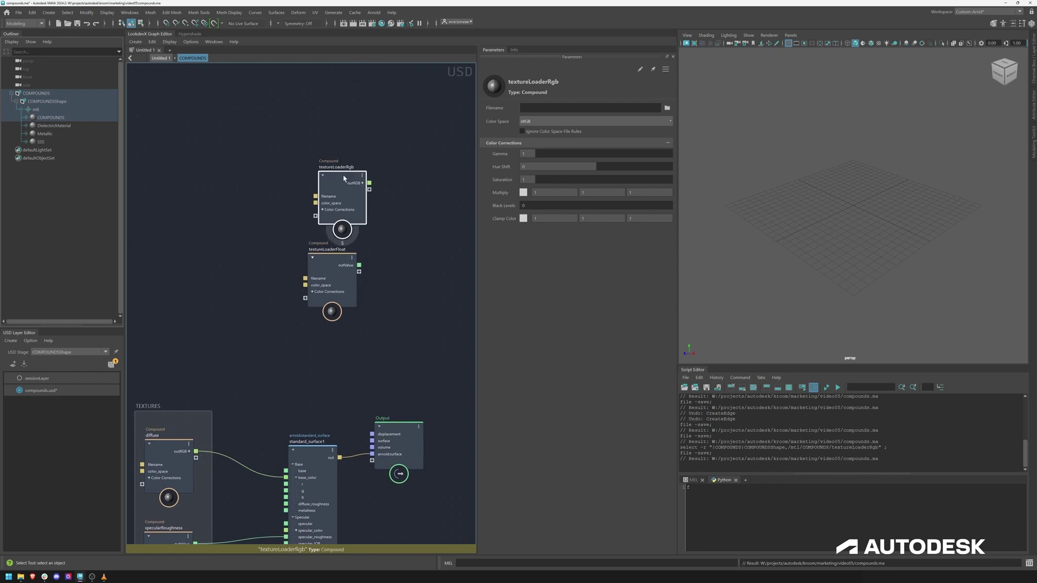
drag(344, 178, 326, 157)
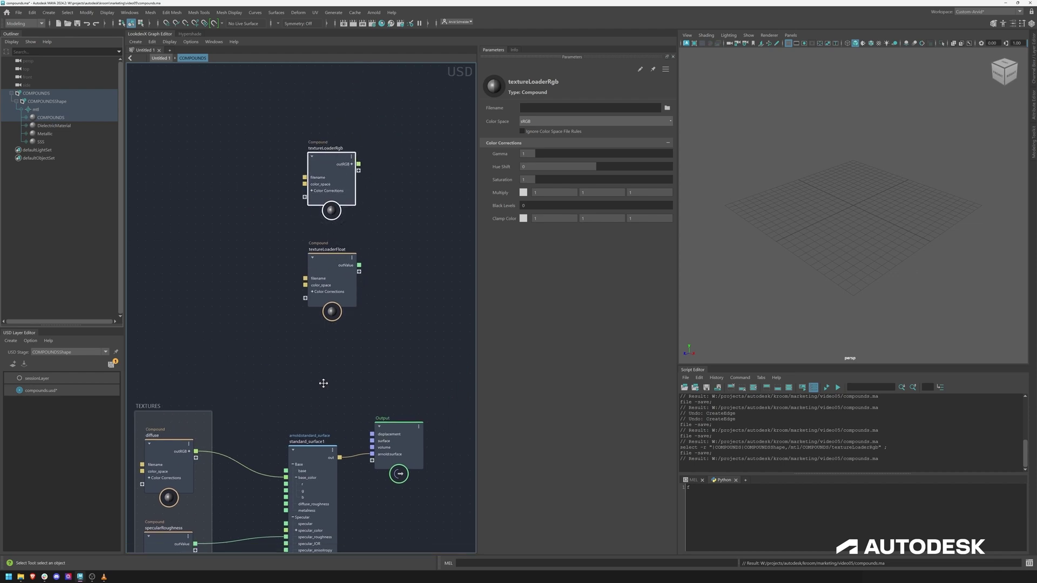
Step: Delete the TEXTURES group with its texture loaders and standard_surface1 from the COMPOUNDS graph
key(a)
drag(261, 273, 425, 444)
drag(228, 213, 375, 440)
key(Delete)
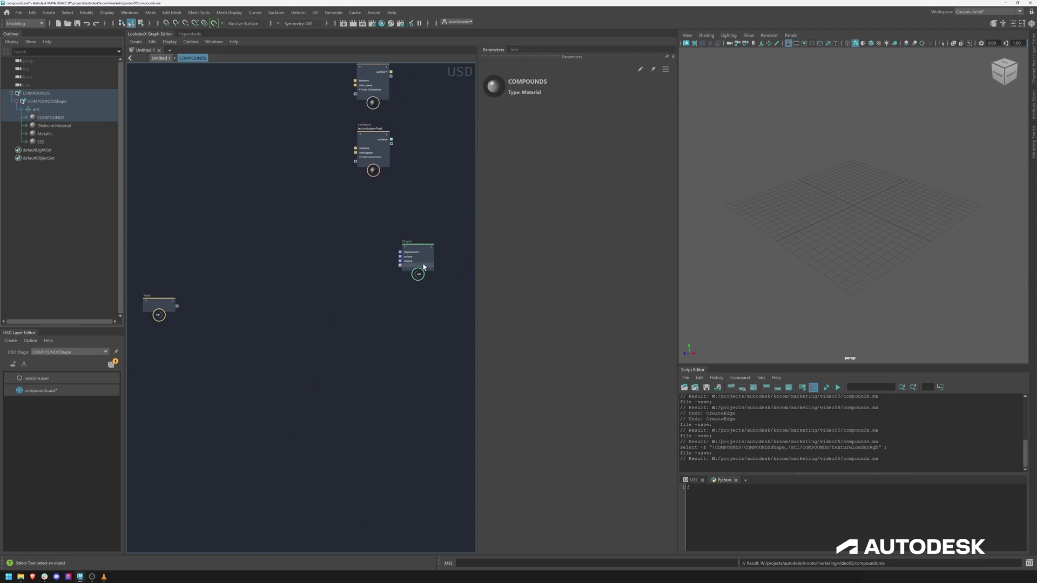
Step: Expand the COMPOUNDS material in the Outliner, check its remaining texture loader compounds and save the scene with its USD stage
click(25, 119)
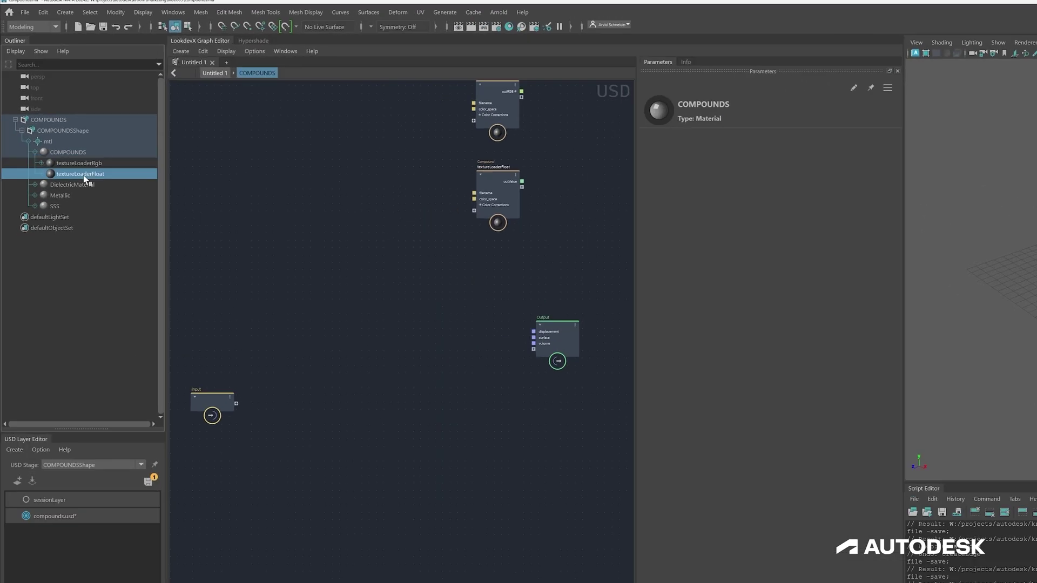
click(59, 134)
click(54, 142)
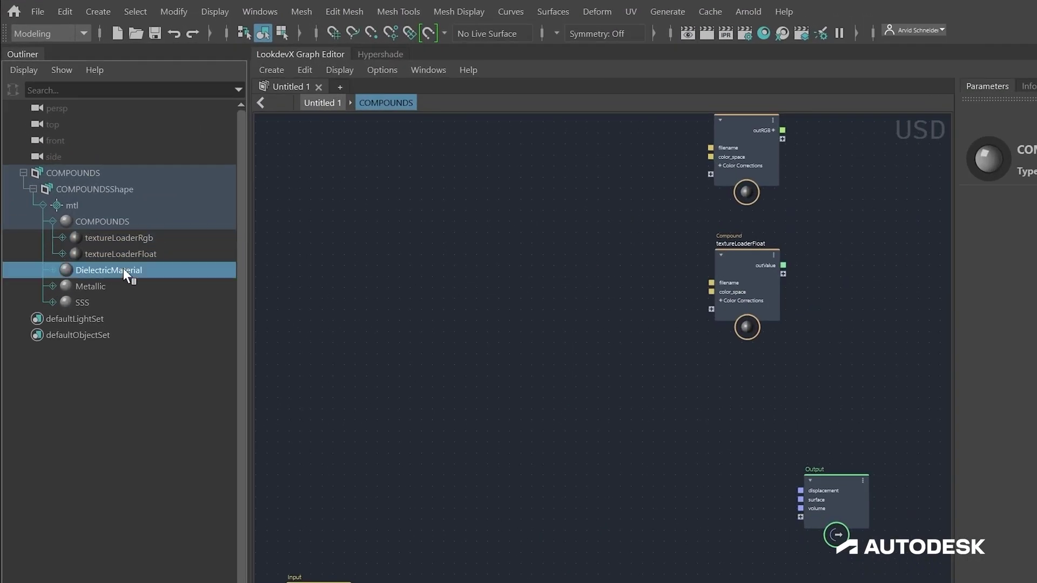
key(ctrl+s)
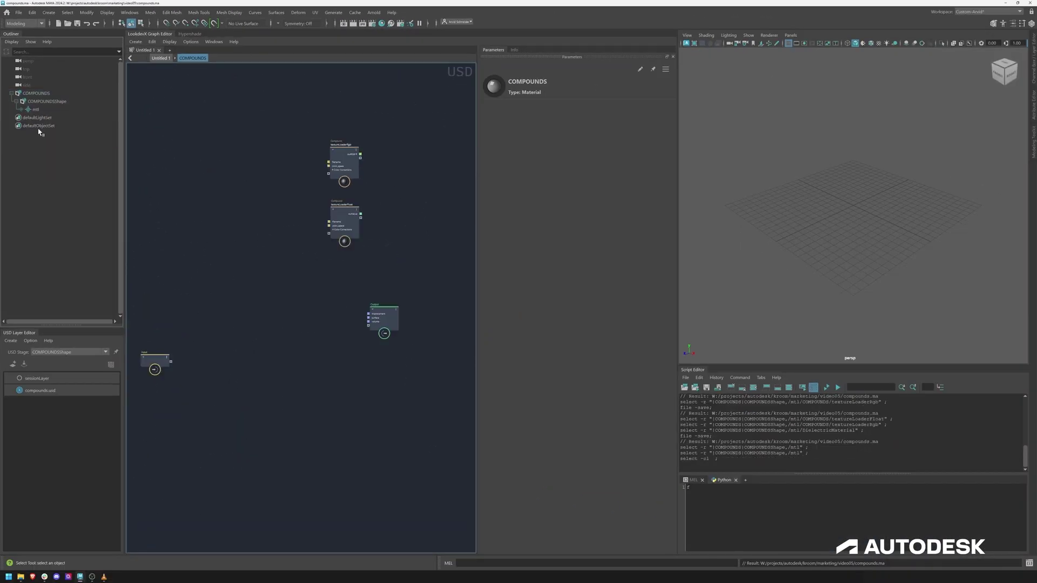
Step: Delete the COMPOUNDS stage from the scene and create a stage from the compounds.usd file in the video05 folder
click(34, 95)
key(Delete)
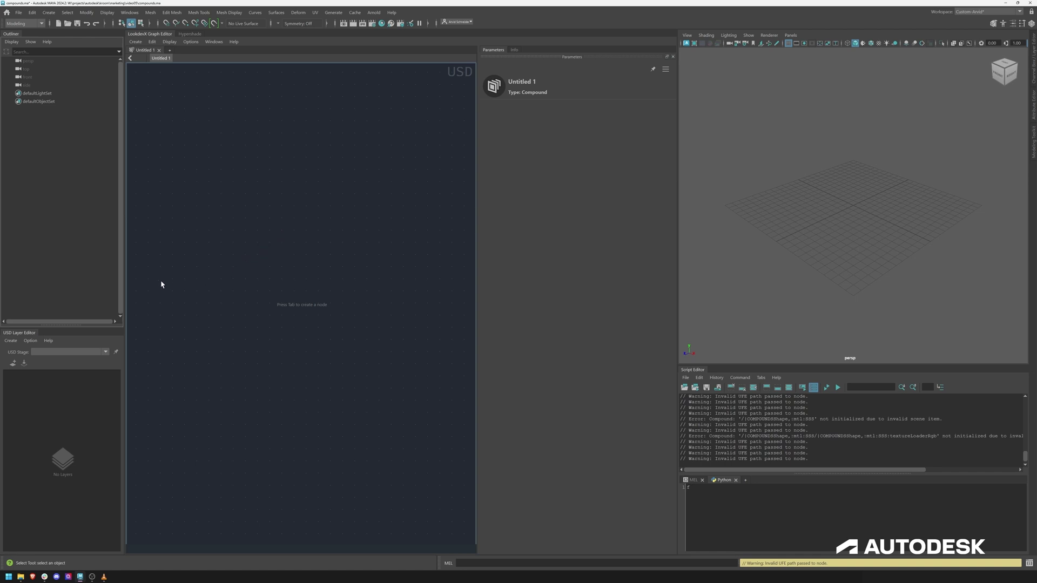
click(10, 341)
click(23, 359)
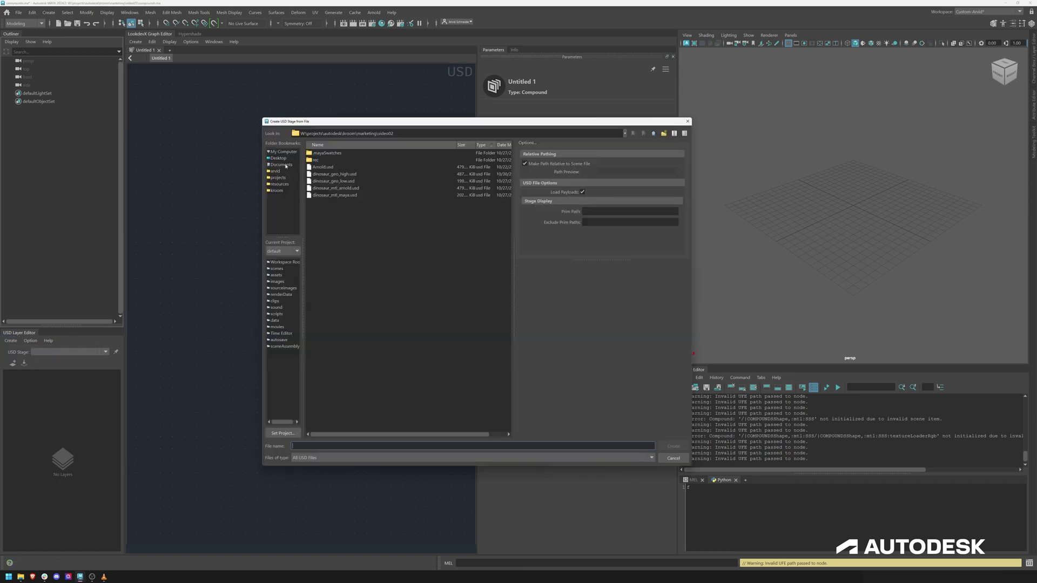
click(652, 134)
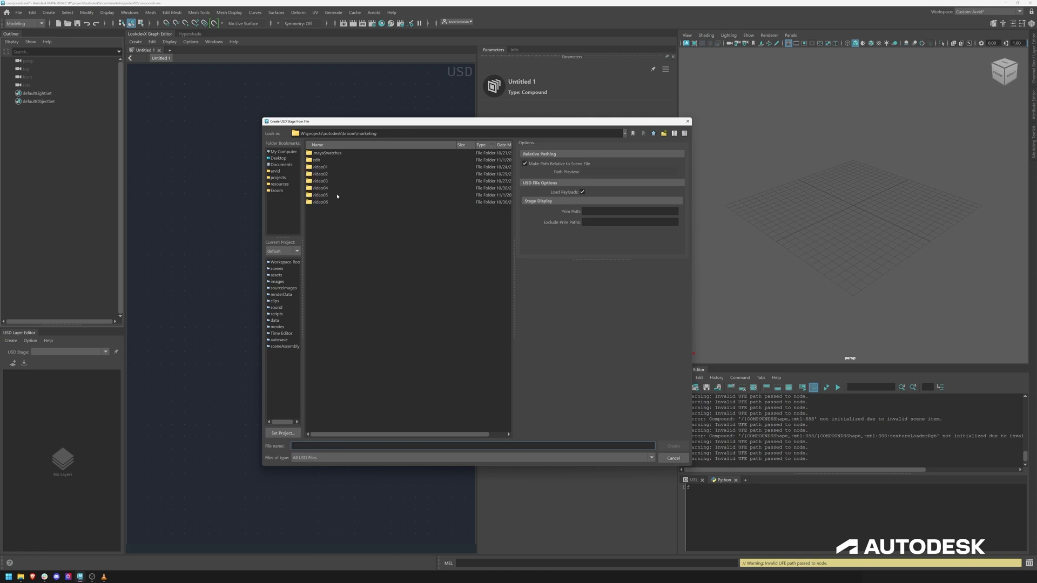
double_click(322, 195)
double_click(327, 156)
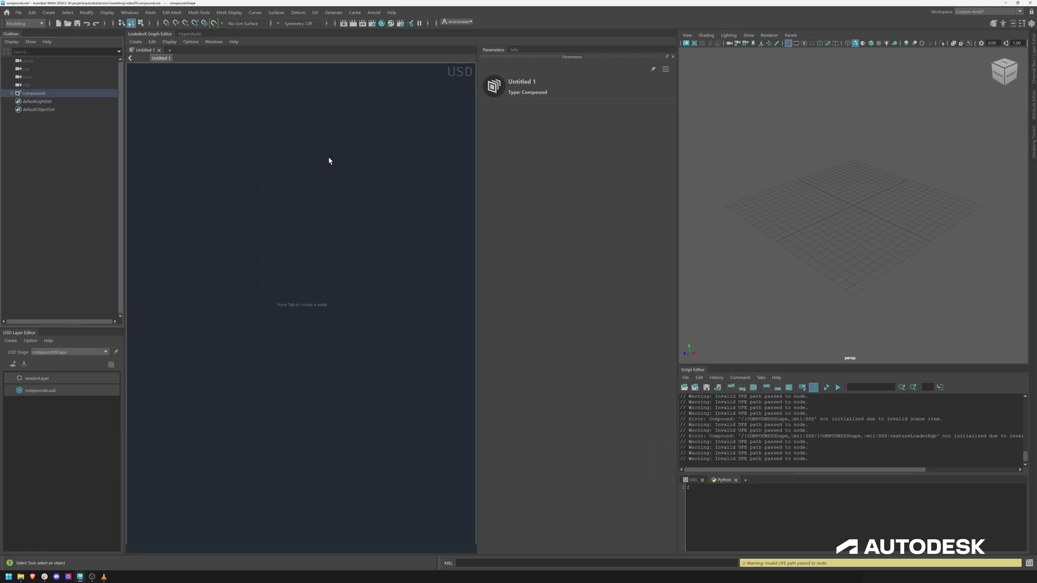
Step: Expand the reloaded compounds stage in the Outliner down to its materials and check their contents
click(11, 93)
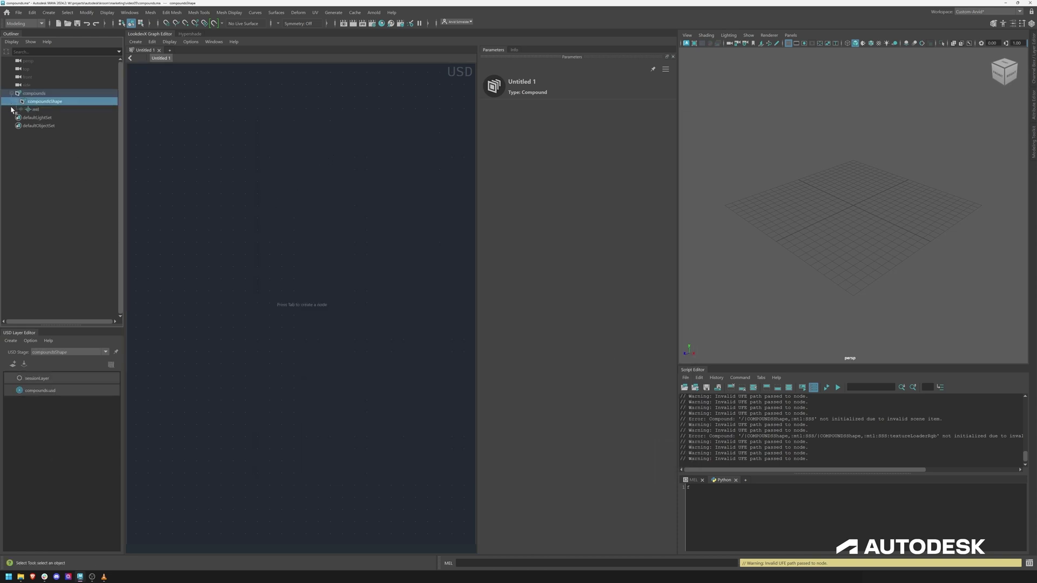
click(17, 101)
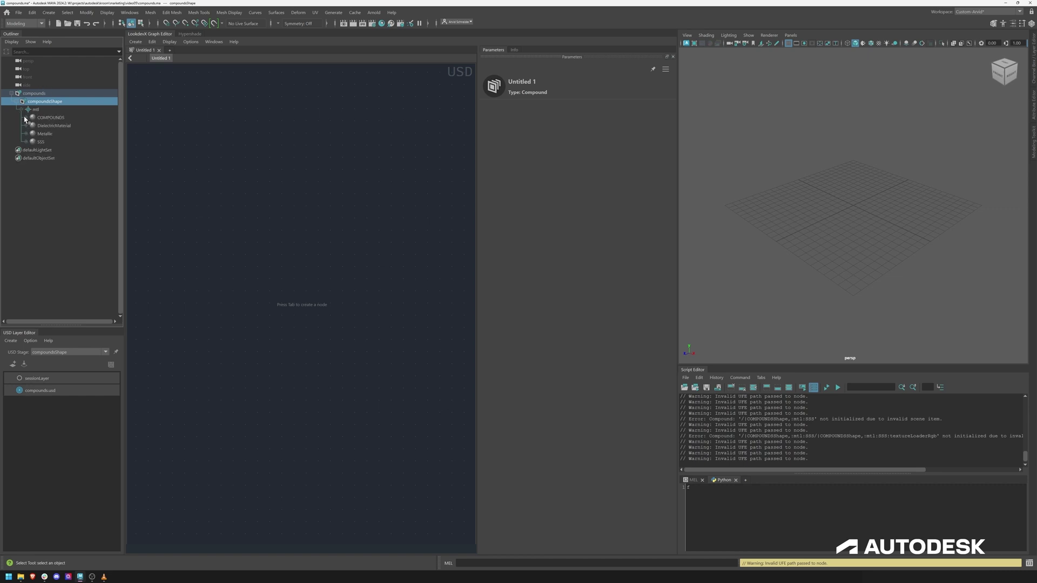
click(26, 117)
click(25, 117)
click(51, 216)
Step: Load the ADSK_matlib and ADSK_tools stages from file and expand ADSK_matlib down to its material
click(11, 341)
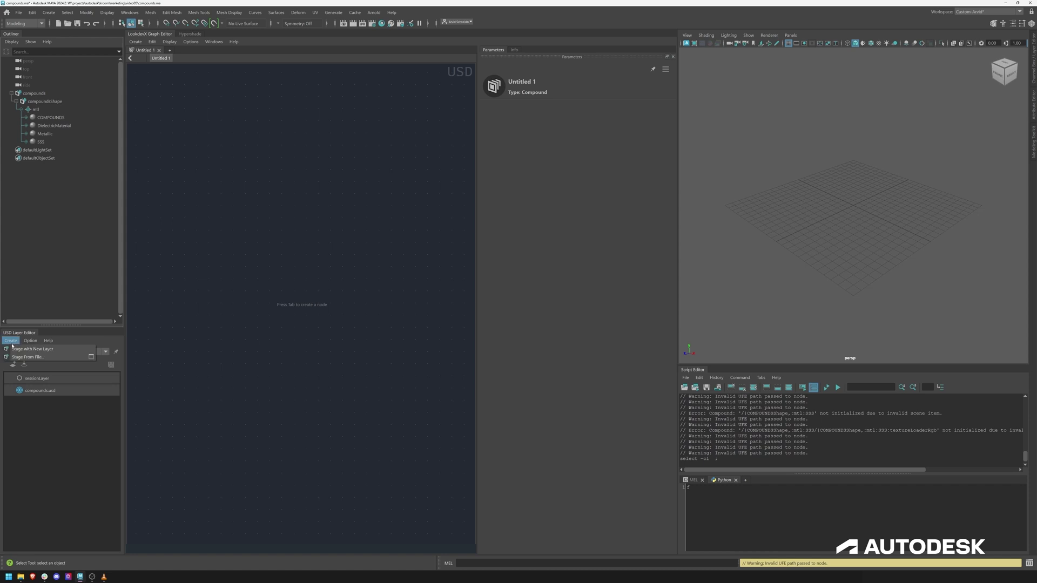
click(50, 359)
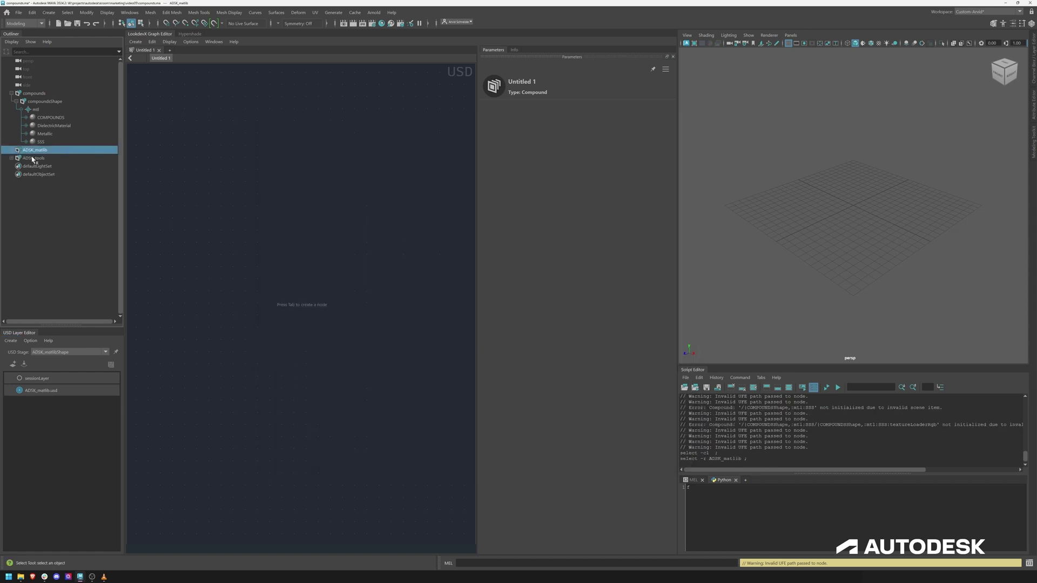
click(11, 149)
click(16, 158)
click(21, 165)
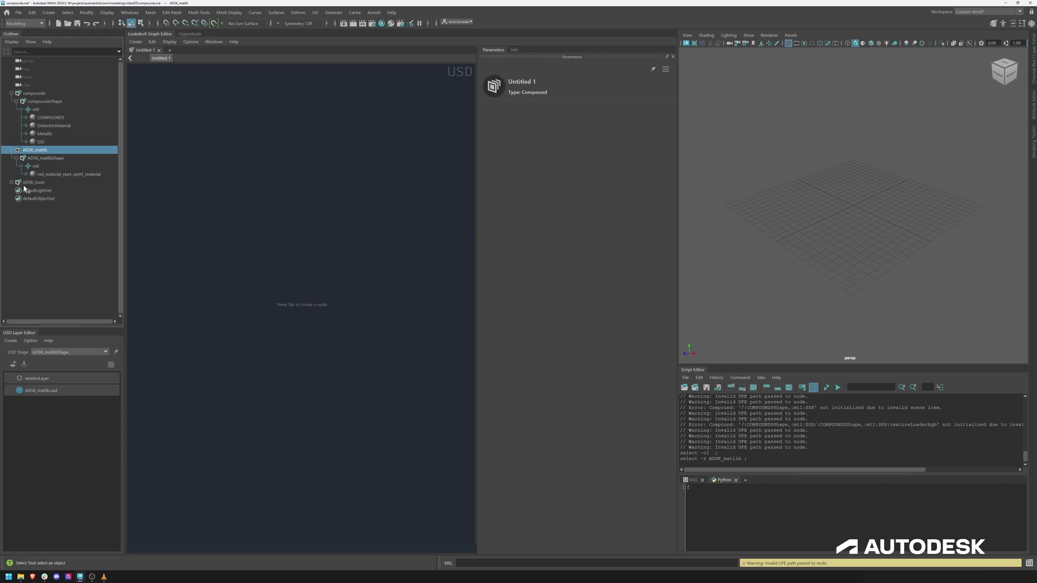
Step: Show rnd_material_start_var01_material in a new LookdevX tab and review its exposed parameters
click(68, 175)
right_click(77, 178)
mouse_move(93, 181)
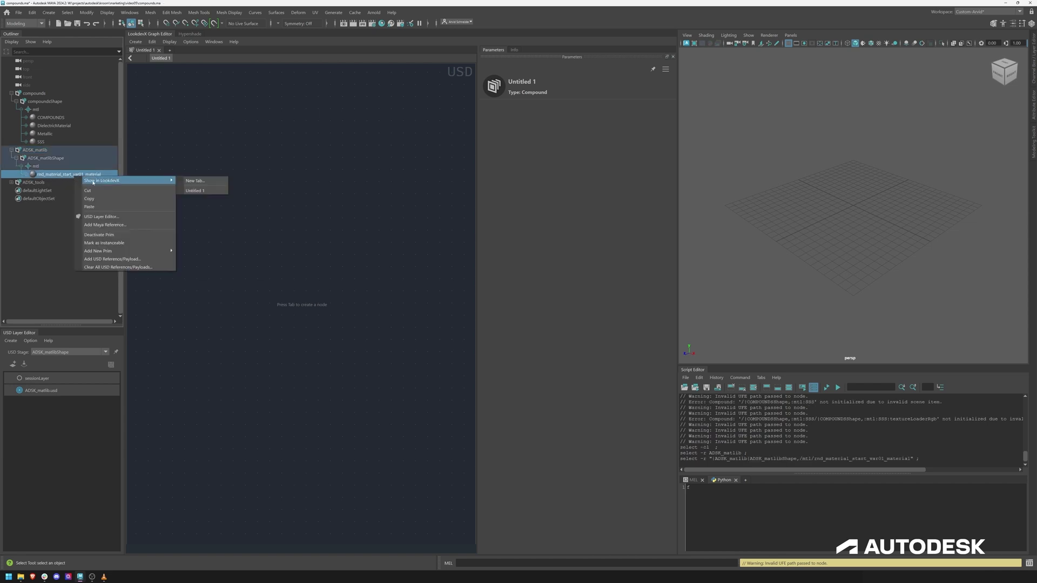
click(195, 180)
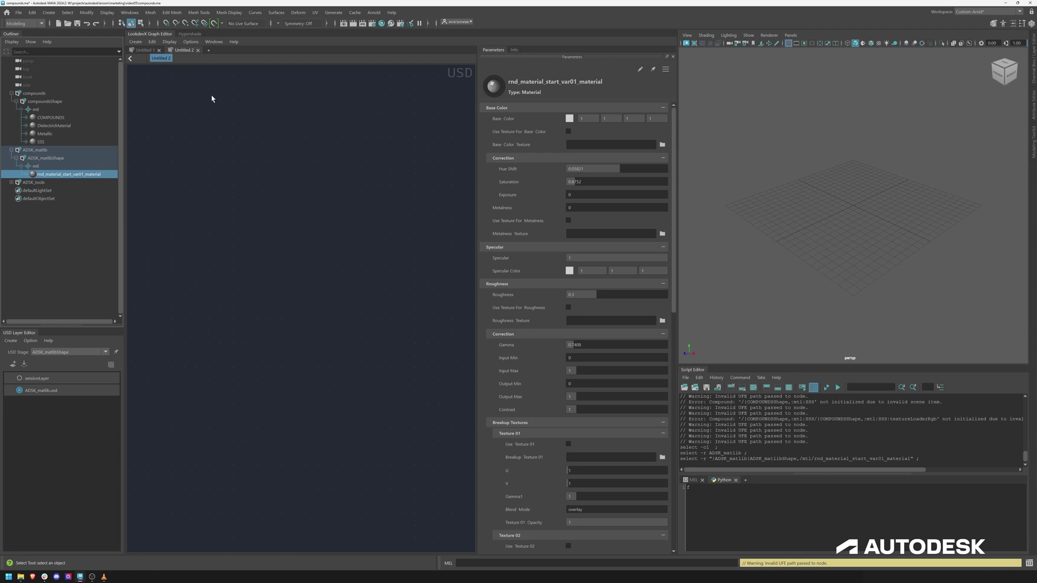
click(293, 247)
key(f)
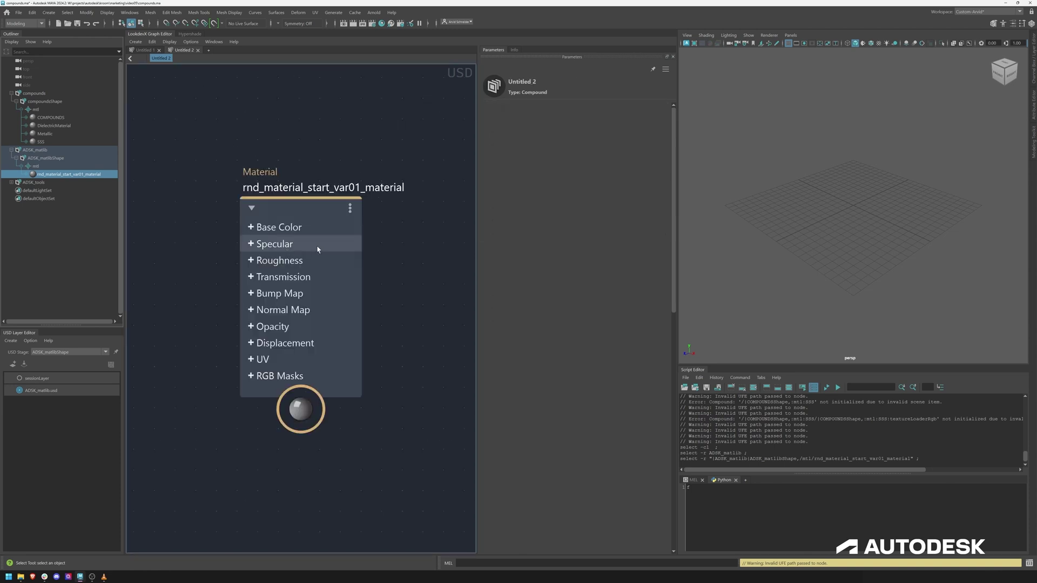
click(305, 205)
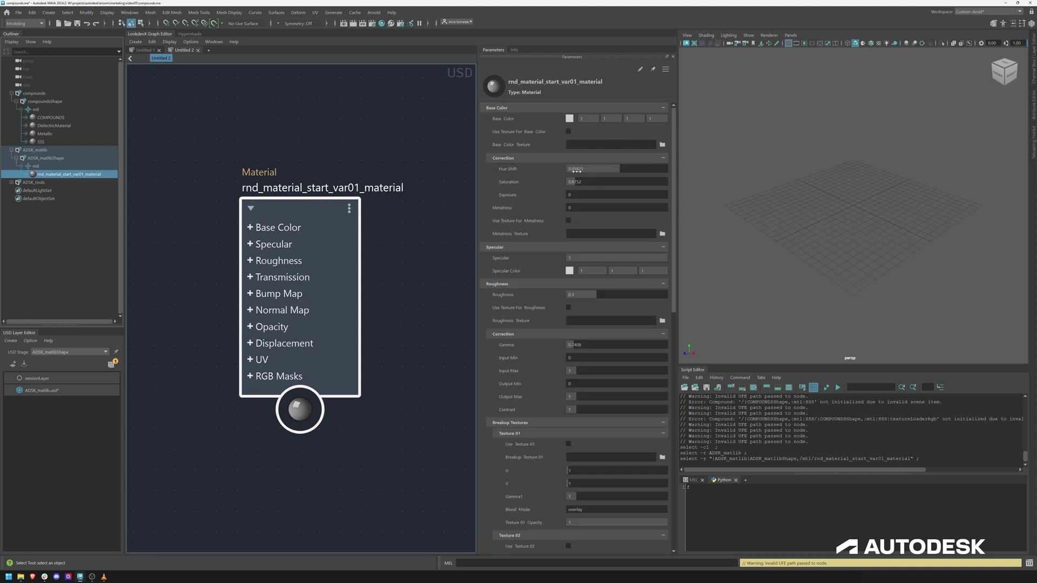
drag(672, 182, 648, 216)
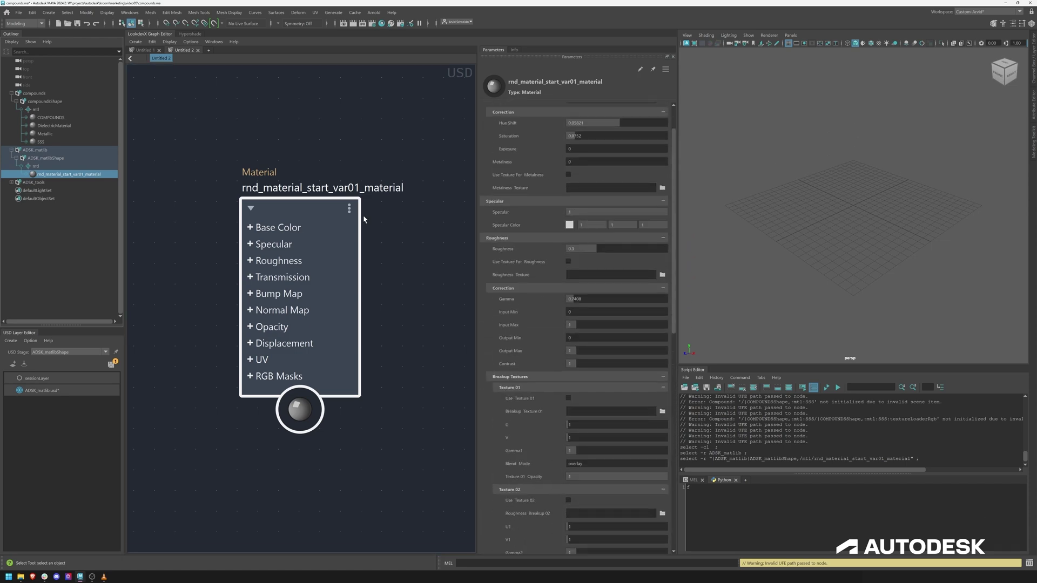
Step: Open the graph of rnd_material_start_var01_material and examine its colored texture groups up to the base color and metalness sections
double_click(326, 219)
alt+right_drag(372, 255, 187, 387)
alt+middle_drag(187, 387, 253, 266)
alt+middle_drag(221, 363, 201, 551)
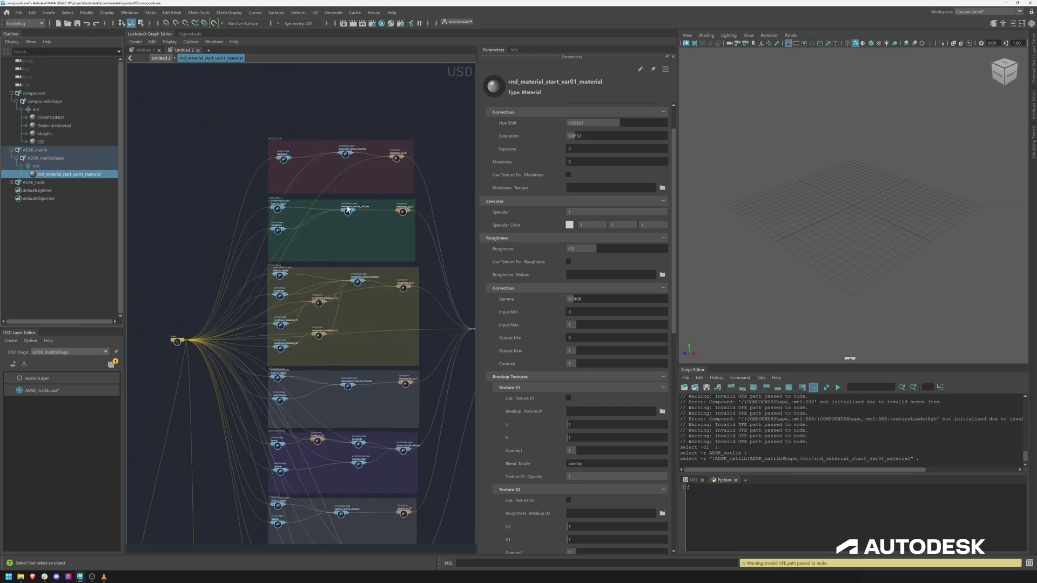
scroll(432, 200, up, 6)
alt+middle_drag(430, 208, 283, 243)
scroll(363, 232, up, 6)
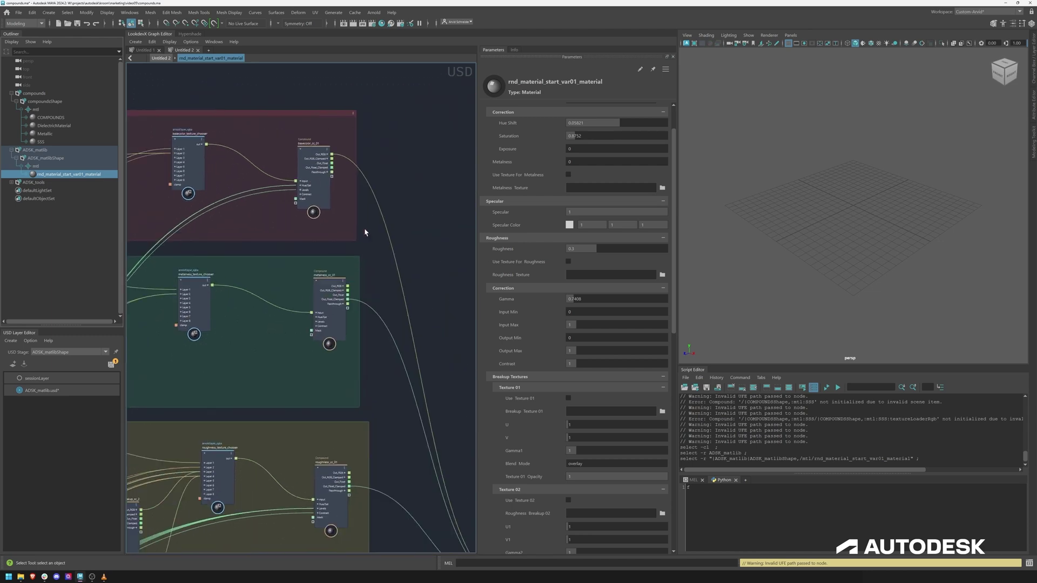
alt+middle_drag(361, 218, 346, 331)
Step: Open the basecolor_cc_01 compound, examine its color correct and range nodes, and return to the material graph
click(300, 168)
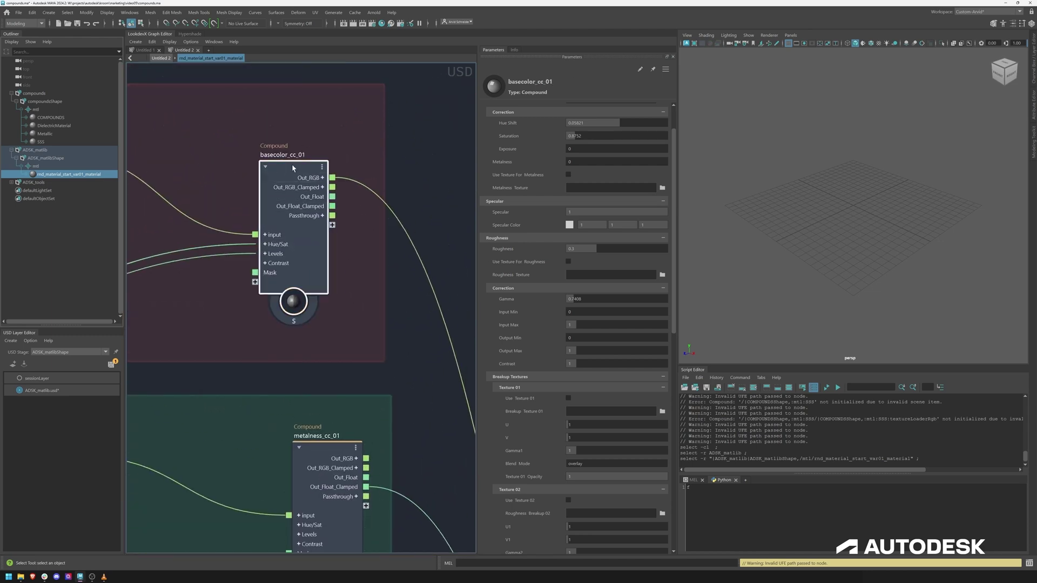
double_click(281, 171)
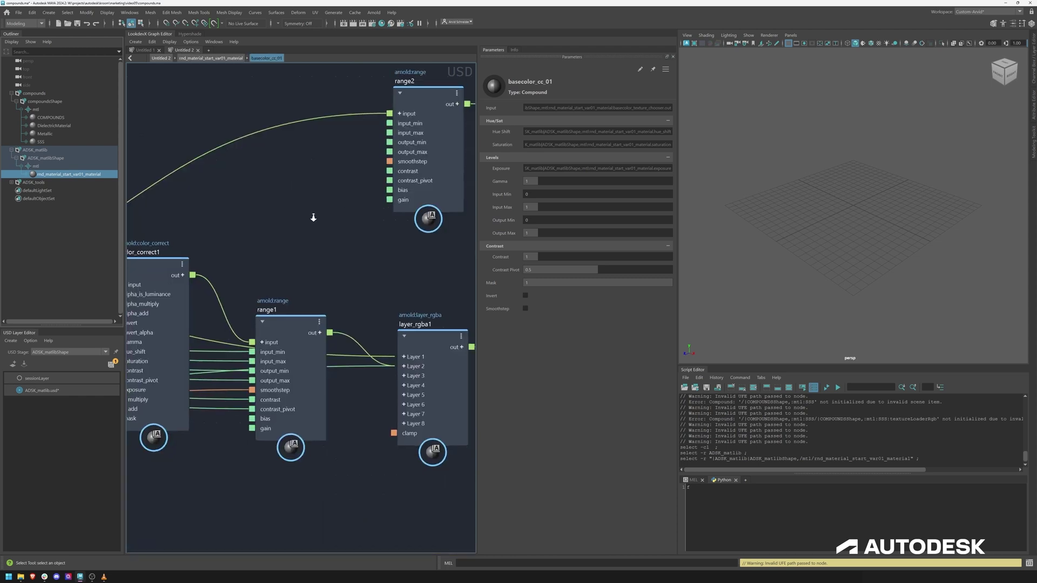
scroll(282, 231, down, 2)
middle_drag(331, 227, 263, 210)
middle_drag(383, 221, 409, 243)
click(228, 58)
Step: Examine the rest of the material graph from metalness_cc_01 down to the nodes in its lowest group
middle_drag(383, 491, 397, 279)
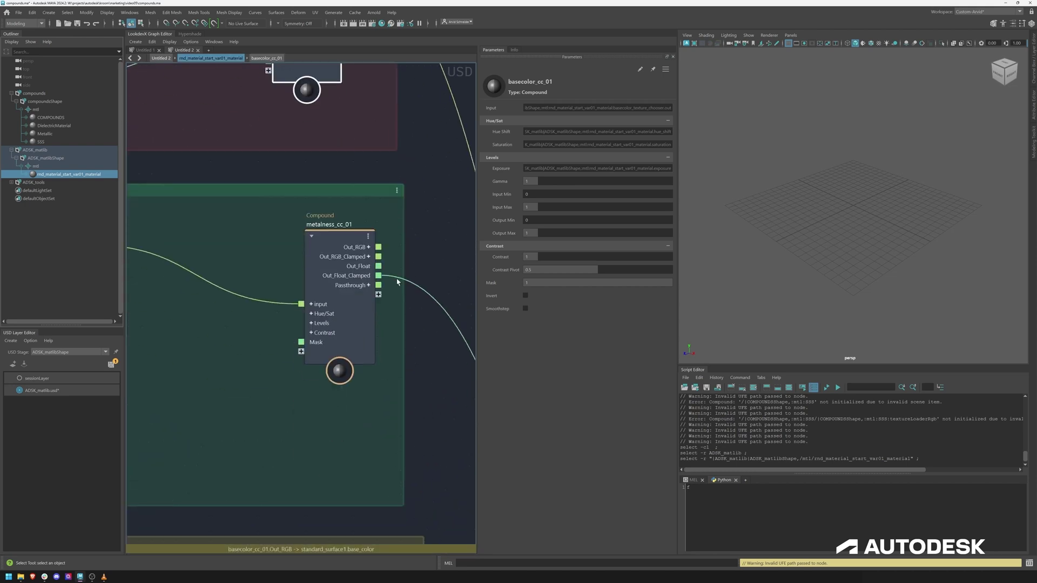
scroll(397, 281, down, 5)
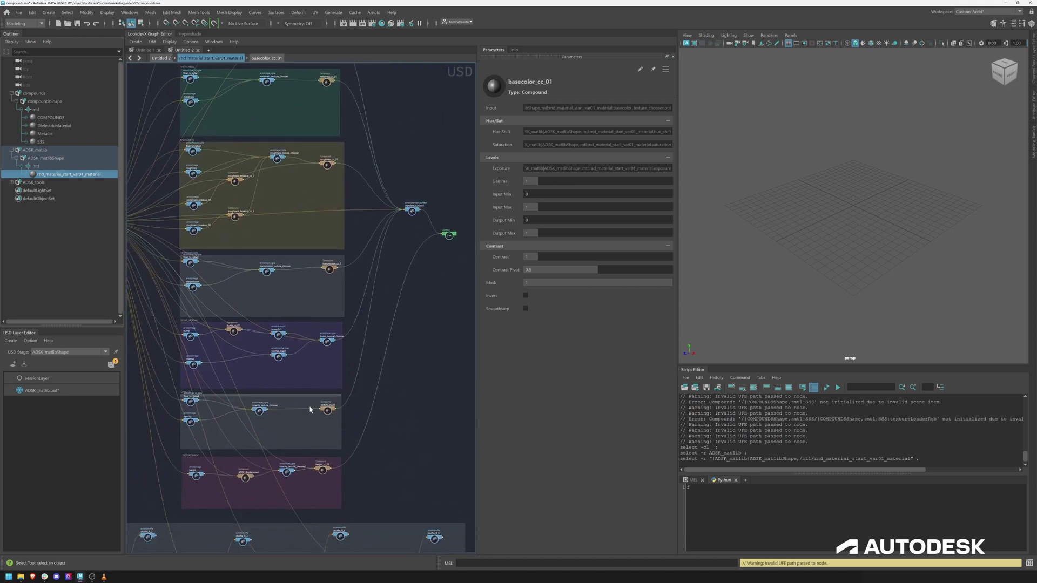
scroll(426, 234, up, 3)
middle_drag(365, 350, 378, 216)
middle_drag(331, 479, 406, 250)
middle_drag(298, 478, 378, 282)
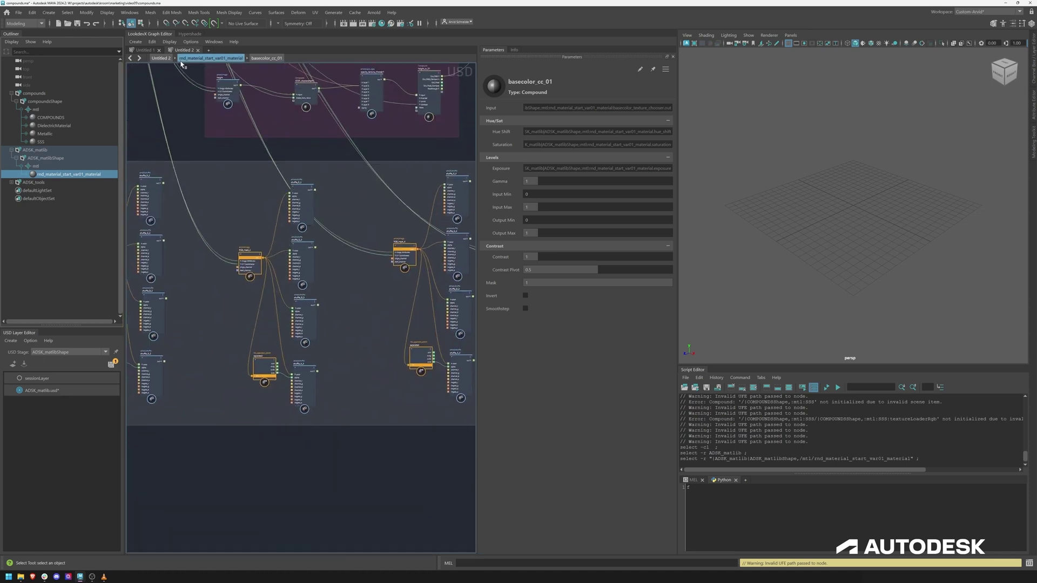
Step: Return to the top level of rnd_material_start_var01_material and review its exposed parameters from Base Color through RGB Masks
click(161, 57)
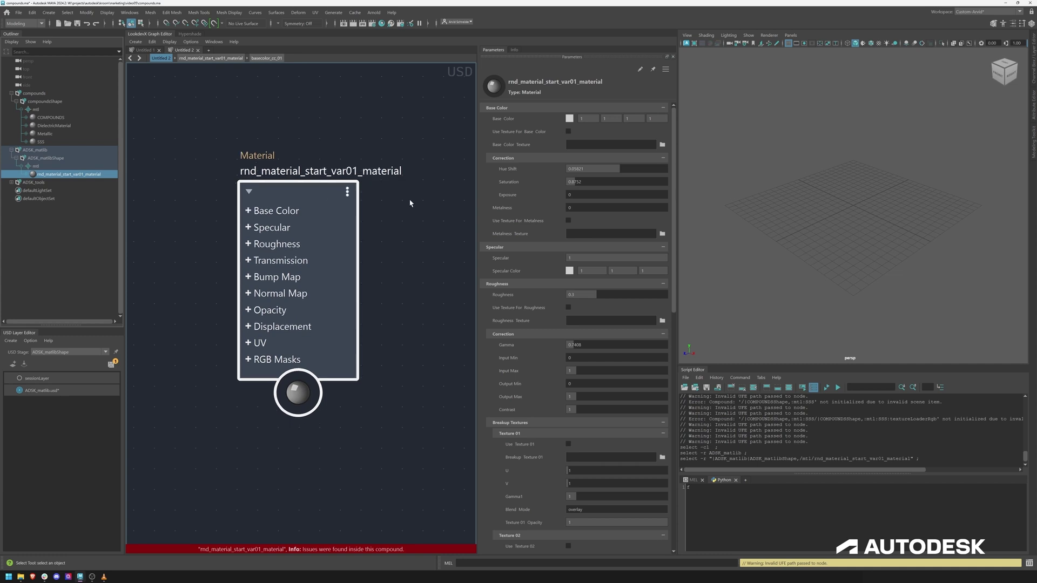
scroll(655, 439, down, 10)
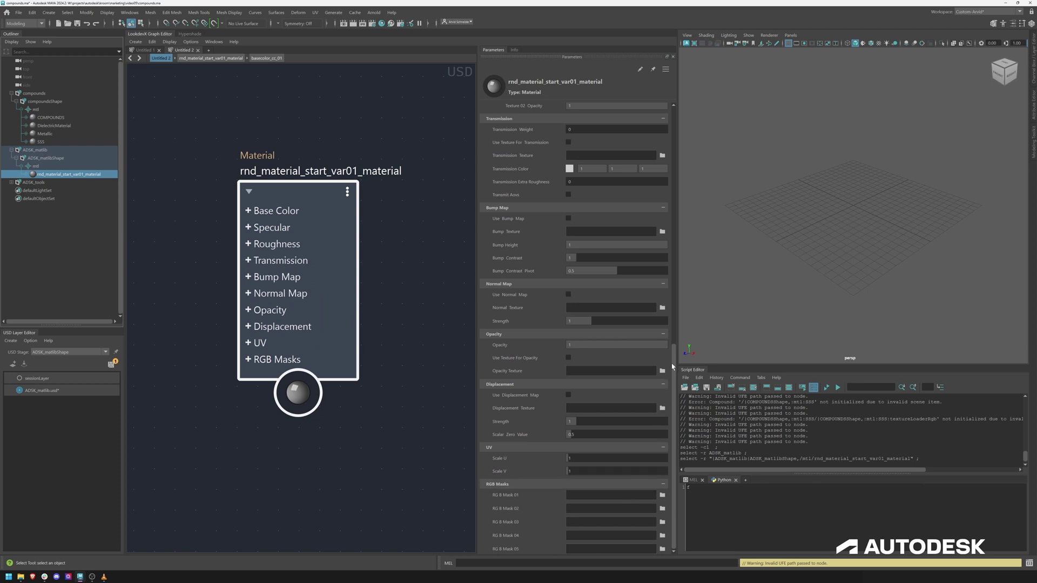
drag(674, 368, 677, 216)
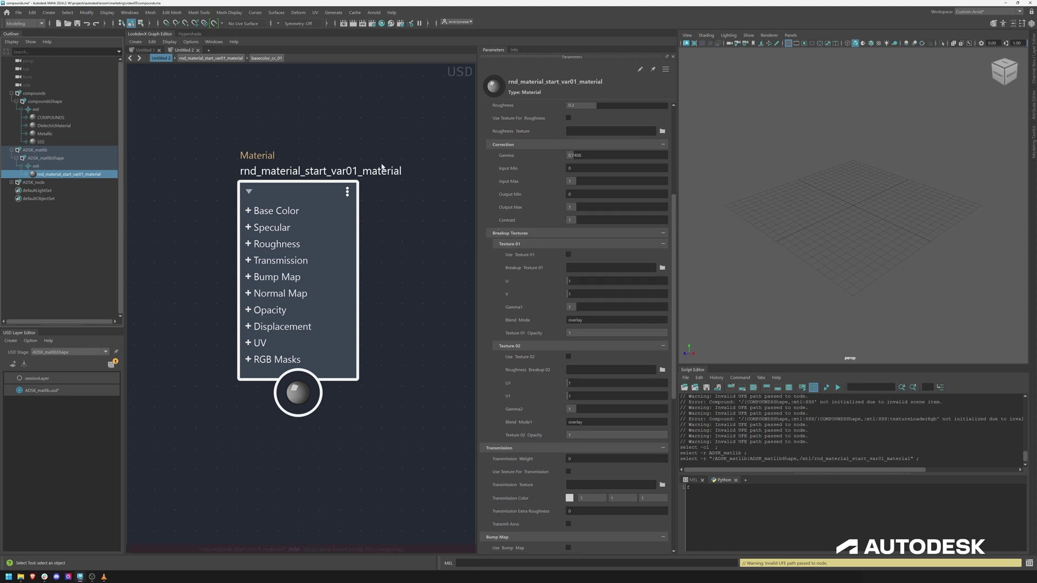
click(423, 274)
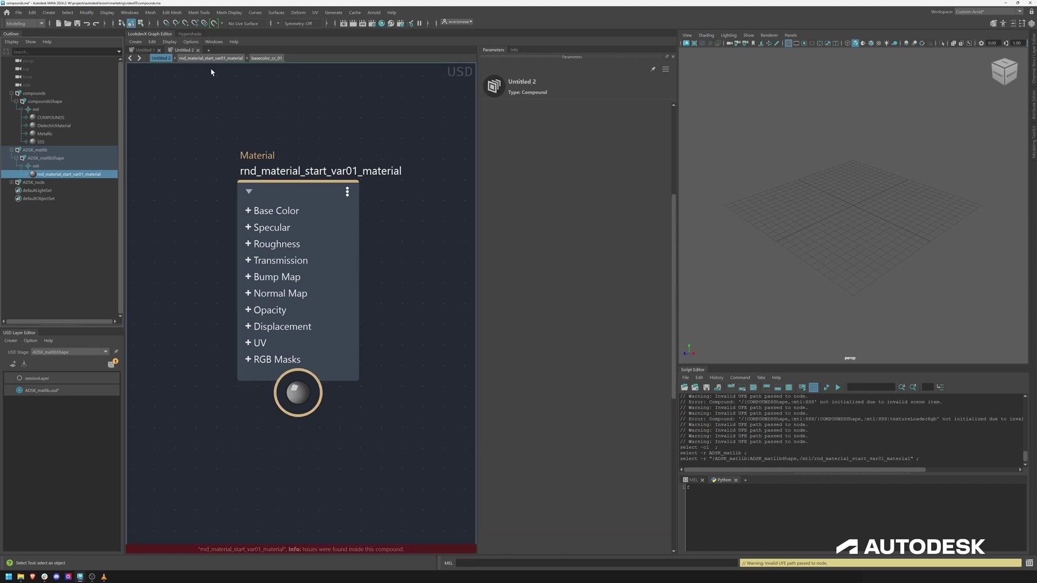
Step: Expand the ADSK_tools stage in the Outliner down to the compounds inside the ADSK_Arnold_Tools material
click(42, 183)
click(11, 183)
click(15, 190)
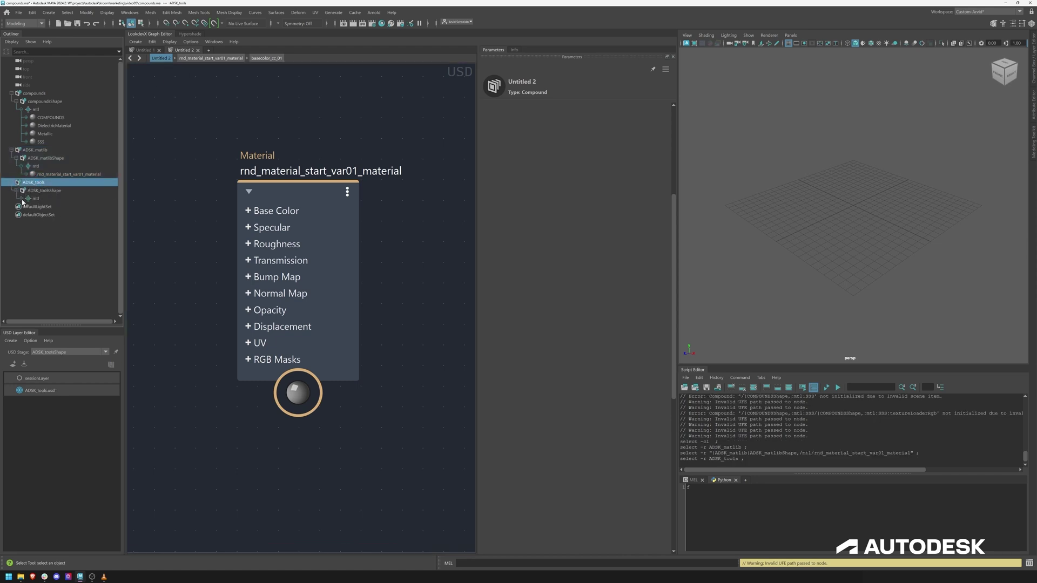
click(25, 198)
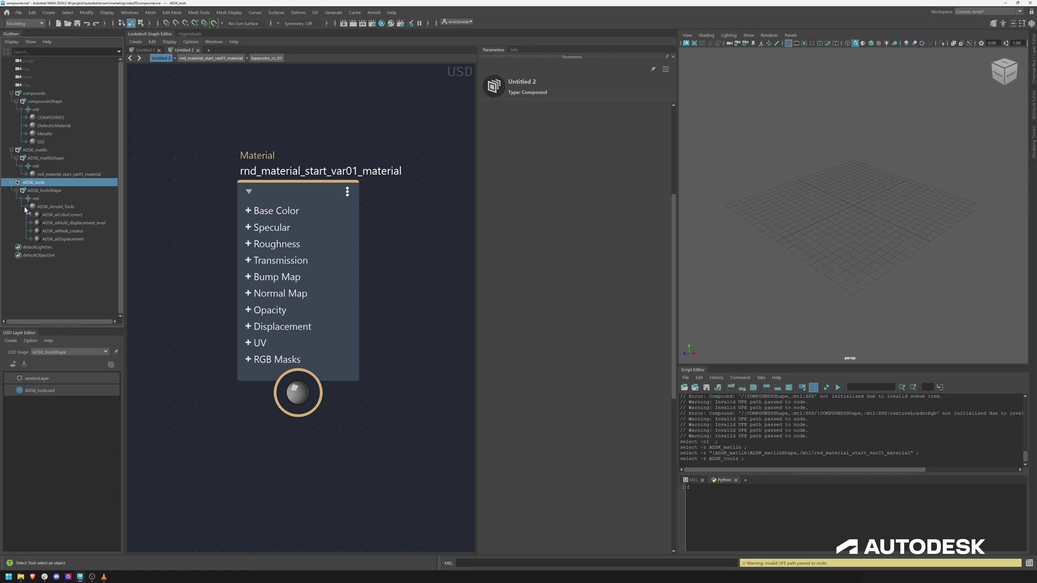
Step: Show ADSK_aiColorCorrect in a new LookdevX tab and look over the compounds in ADSK_Arnold_Tools
click(74, 215)
right_click(75, 218)
mouse_move(127, 219)
click(177, 221)
alt+middle_drag(364, 275, 283, 251)
scroll(283, 253, down, 5)
alt+middle_drag(232, 280, 324, 280)
scroll(280, 281, up, 3)
alt+middle_drag(211, 238, 436, 257)
scroll(211, 249, up, 3)
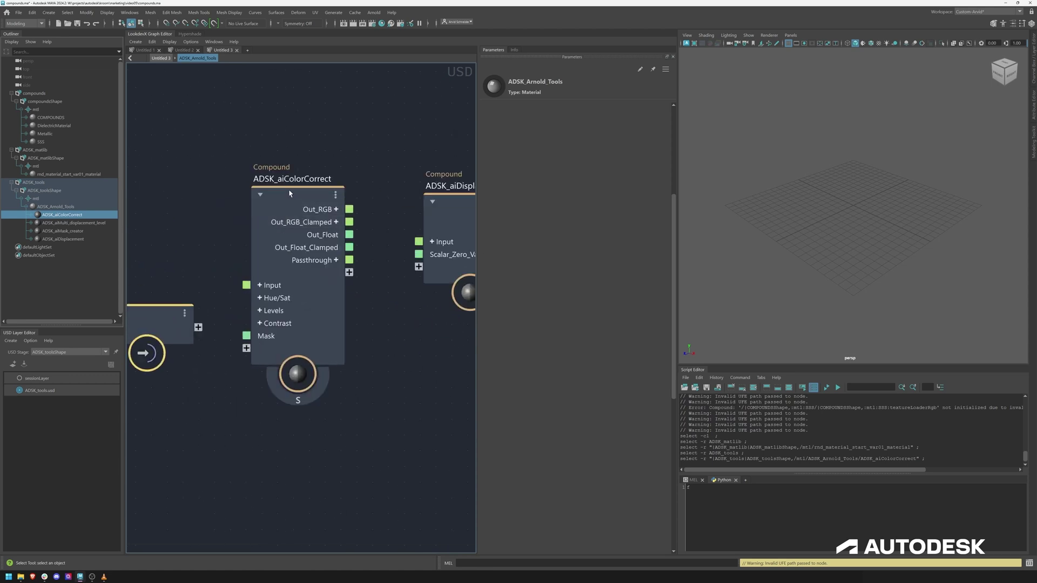
Step: Open the ADSK_aiColorCorrect compound, examine its color correct, range, layer and clamp nodes, and return to ADSK_Arnold_Tools
double_click(262, 270)
alt+middle_drag(287, 261, 202, 218)
alt+middle_drag(398, 235, 287, 219)
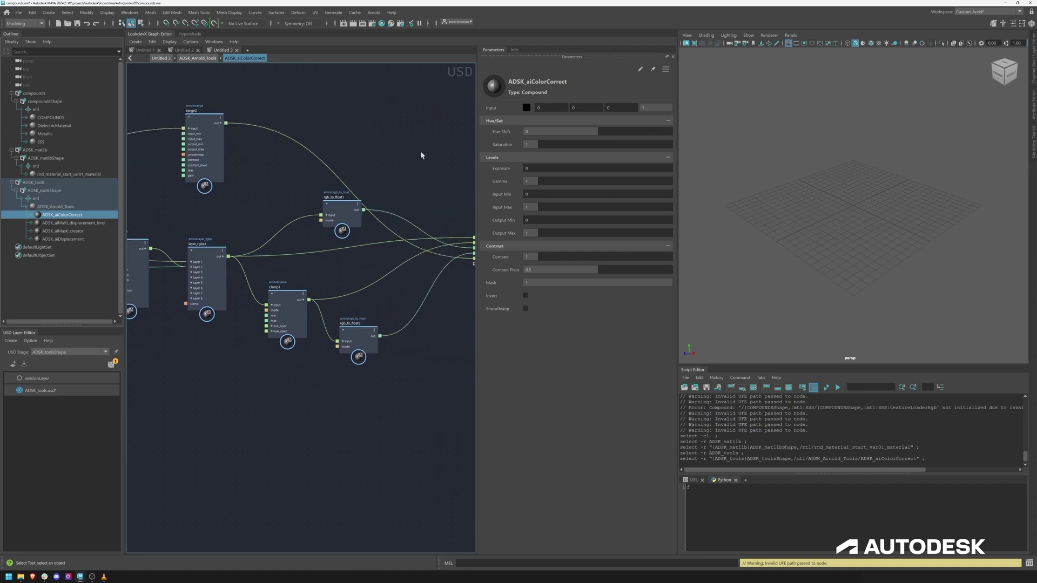
scroll(294, 139, down, 2)
scroll(278, 164, up, 3)
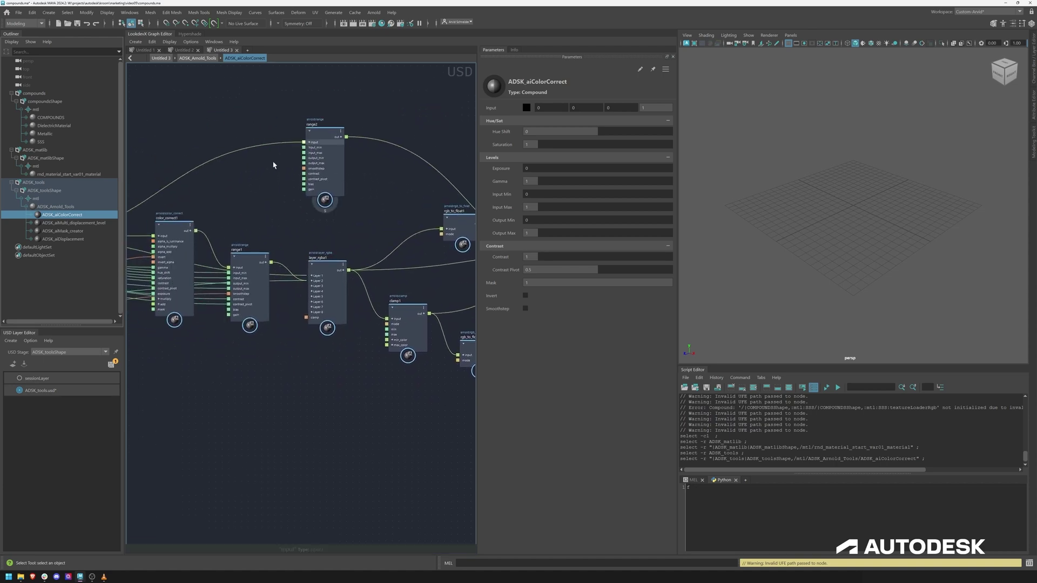
click(211, 59)
Step: Open the ADSK_aiDisplacement compound, examine its subtract and range nodes, and return to ADSK_Arnold_Tools
alt+middle_drag(419, 166, 280, 146)
double_click(321, 185)
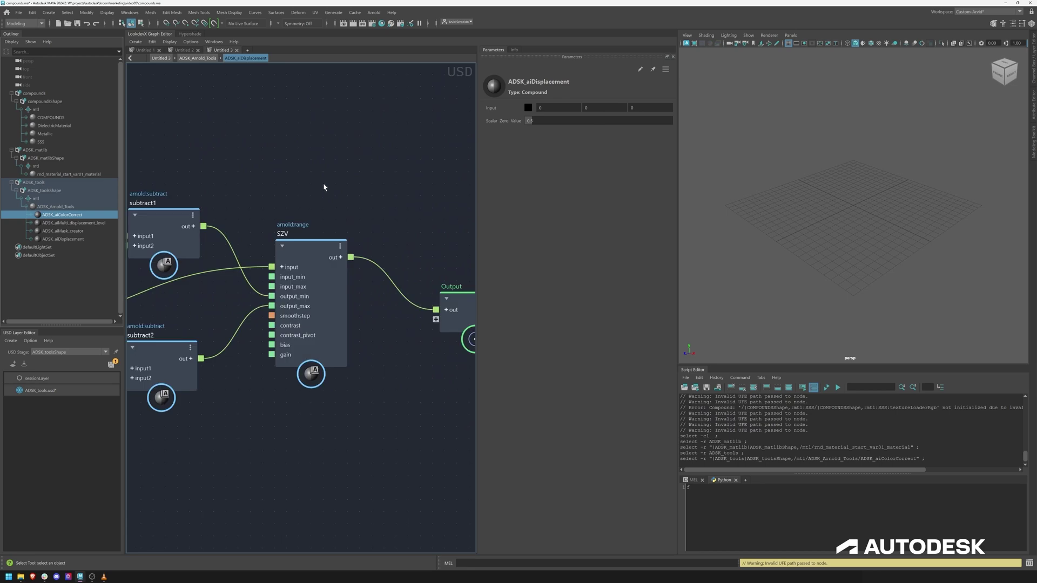
middle_drag(325, 187, 457, 139)
click(197, 58)
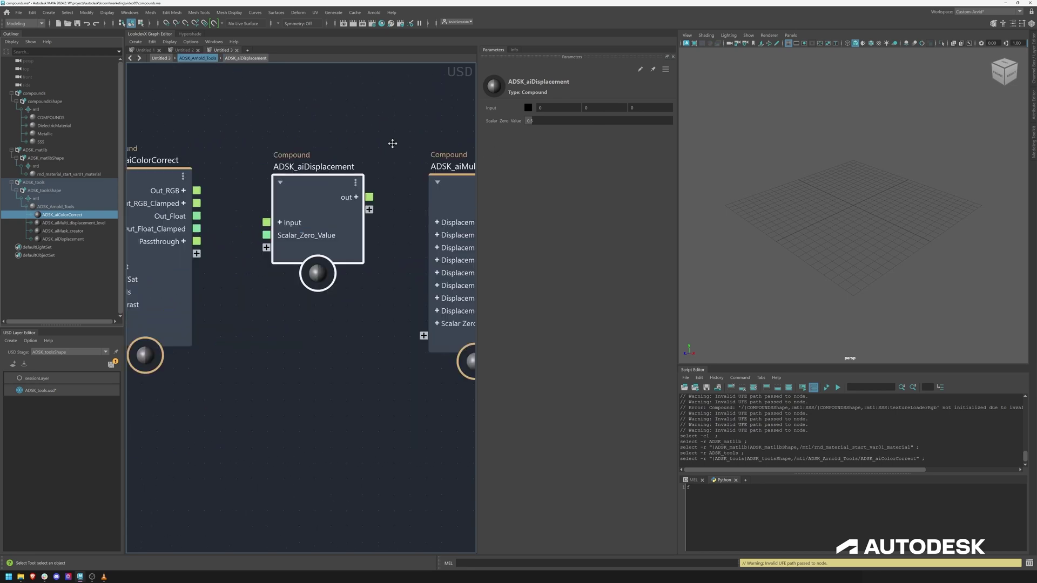
Step: Open the ADSK_aiMulti_displacement_level compound, examine its internal node network, and return to ADSK_Arnold_Tools
alt+middle_drag(392, 143, 162, 128)
double_click(245, 167)
alt+right_drag(400, 238, 310, 380)
alt+middle_drag(309, 381, 310, 160)
click(205, 59)
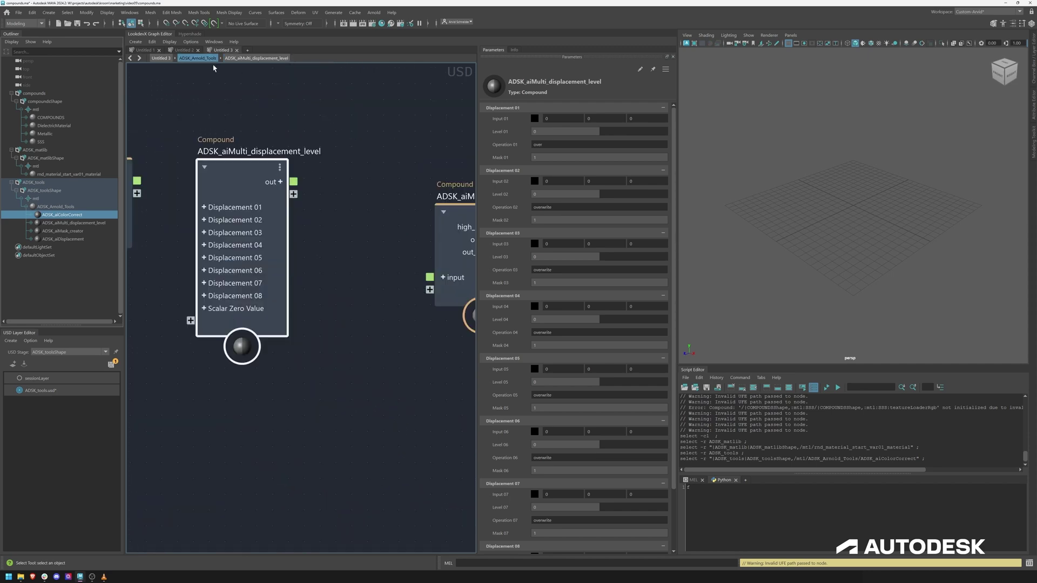
Step: Open the ADSK_aiMask_creator compound, examine its range, clamp and subtract nodes, and return to ADSK_Arnold_Tools
middle_drag(347, 248, 238, 234)
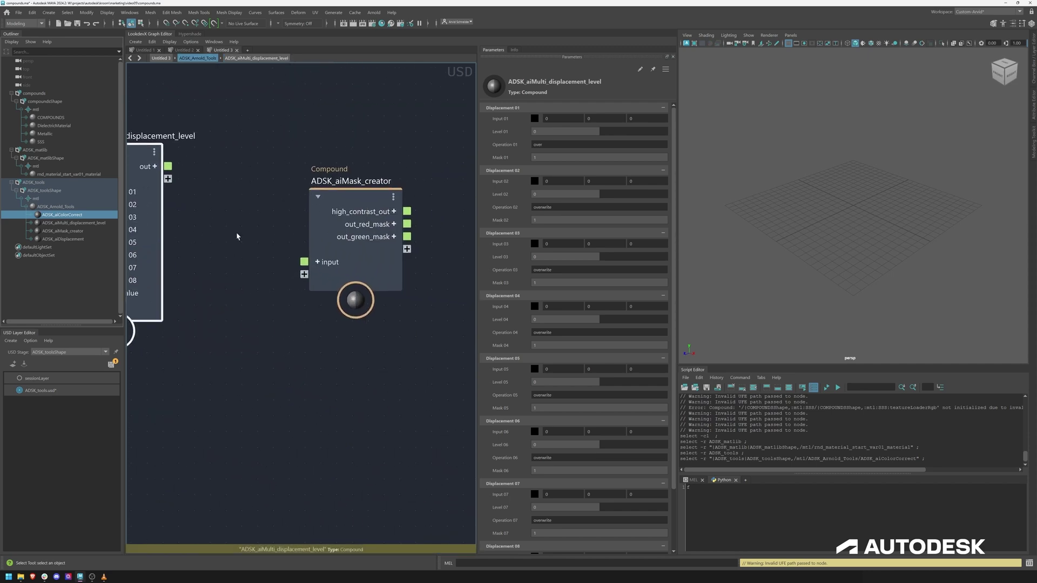
double_click(367, 197)
scroll(394, 225, down, 5)
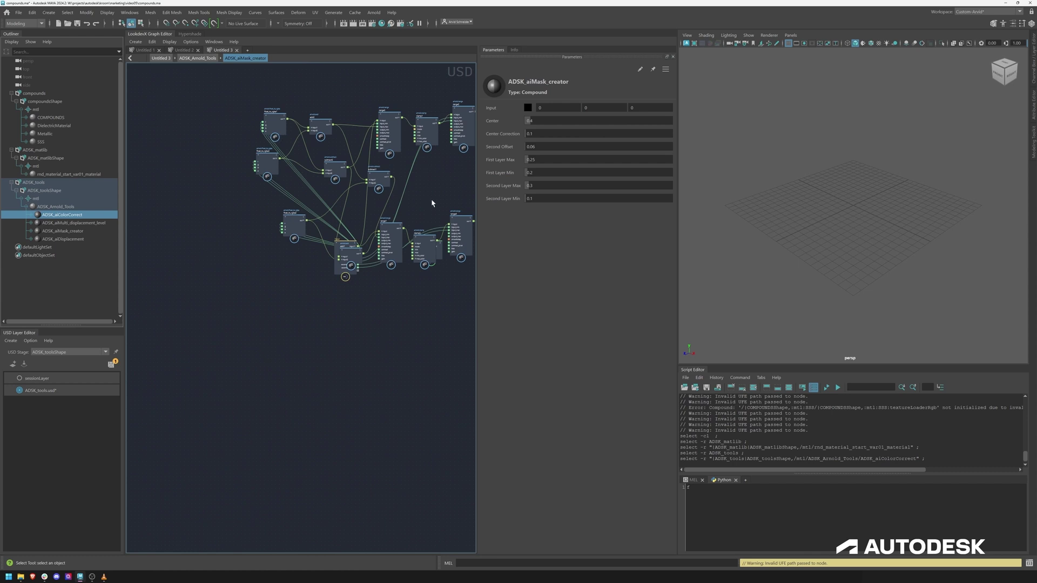
alt+middle_drag(432, 203, 293, 218)
alt+right_drag(310, 211, 345, 196)
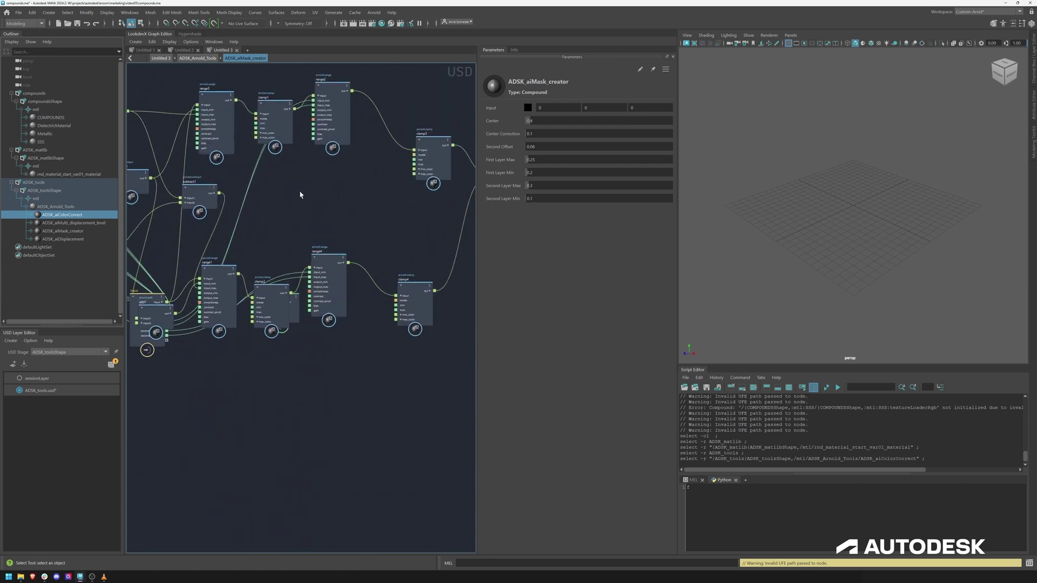
click(197, 58)
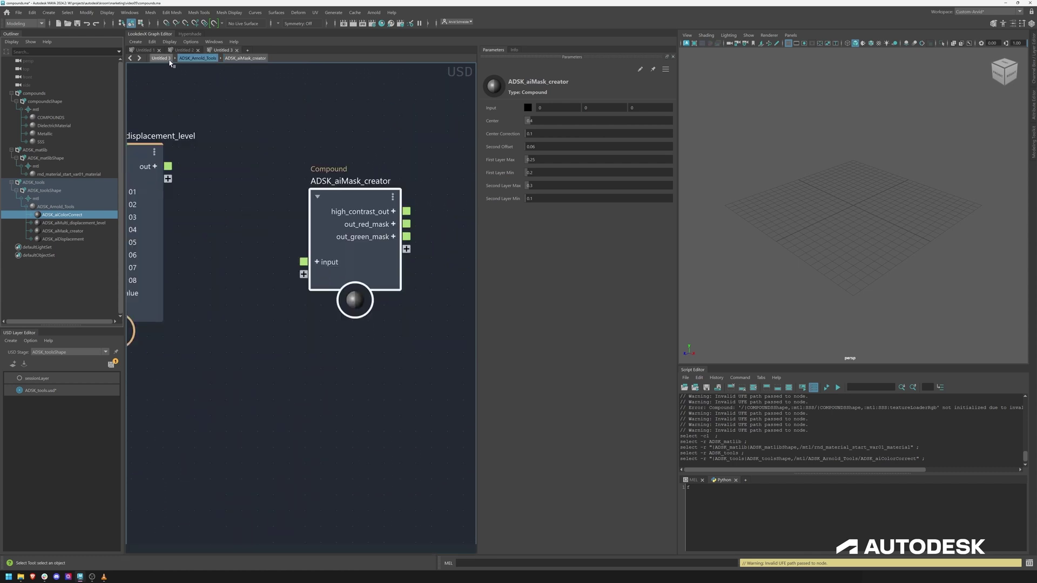
Step: Go back to the graph level showing the ADSK_Arnold_Tools material and collapse the ADSK_tools hierarchy in the Outliner
click(161, 58)
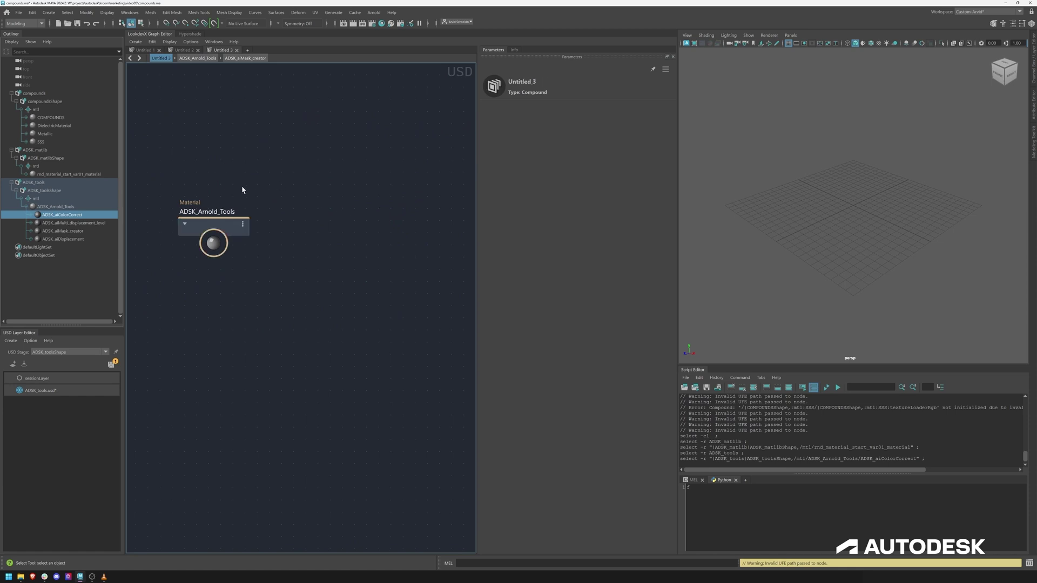
alt+middle_drag(226, 172, 347, 190)
click(11, 182)
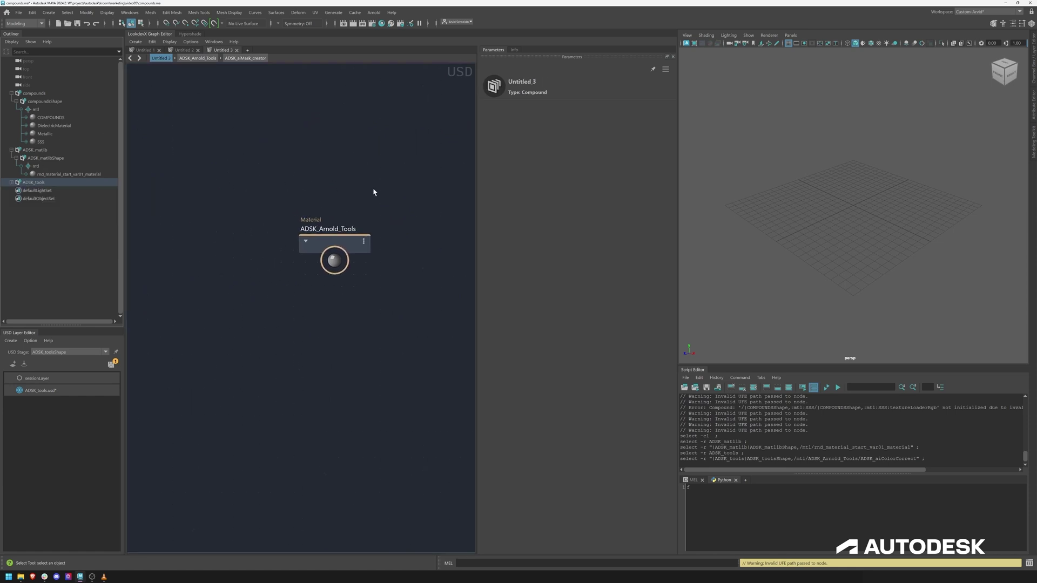